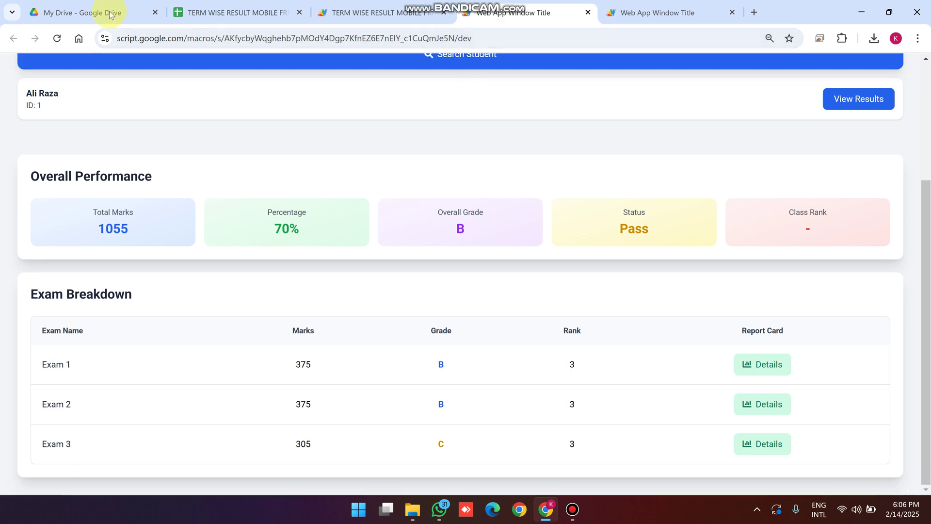
Glance at the results spreadsheet and code editor, then return to the student results web app
click(239, 5)
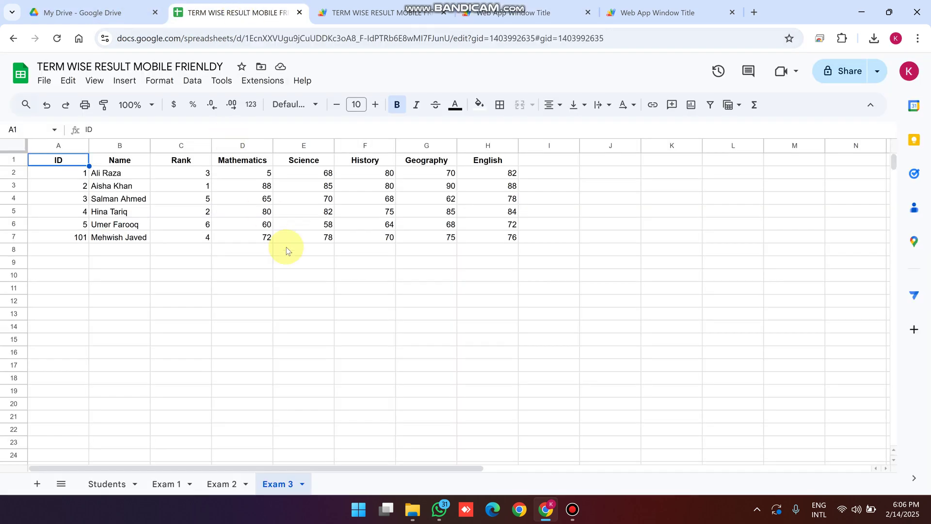
click(382, 10)
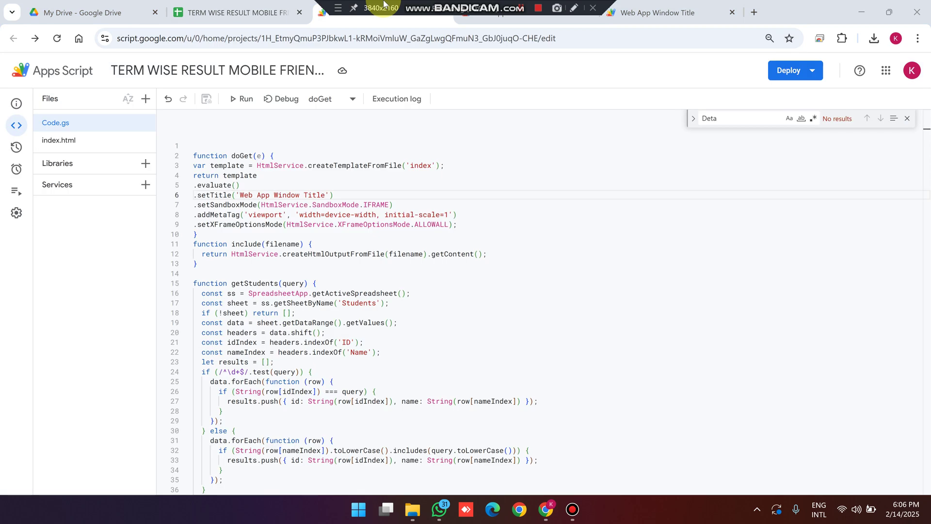
click(531, 14)
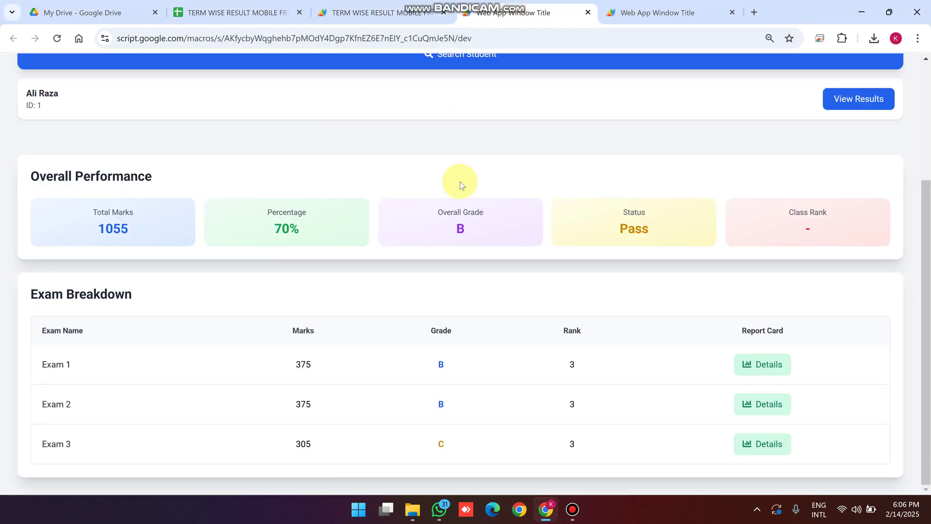
Highlight the student's name, ID 1, and the Overall Performance and Exam Breakdown headings
drag(66, 92, 21, 90)
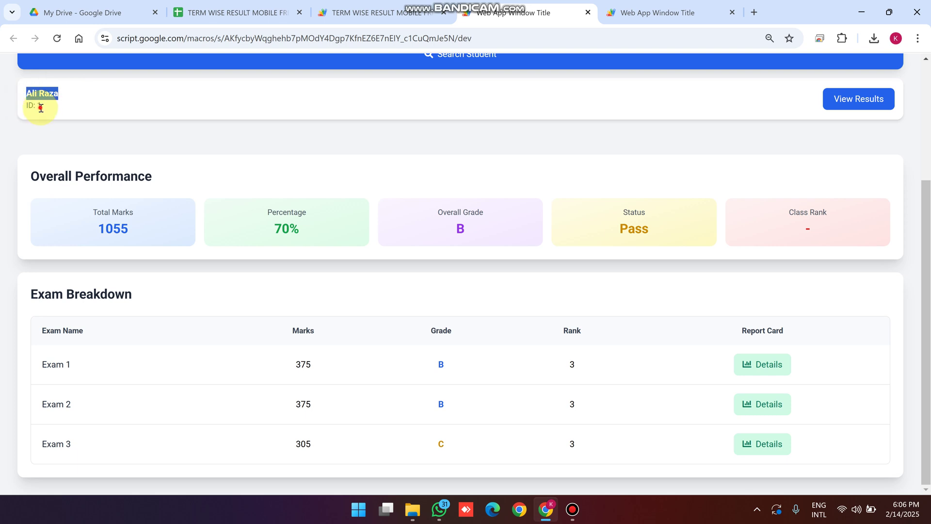
drag(43, 107, 11, 105)
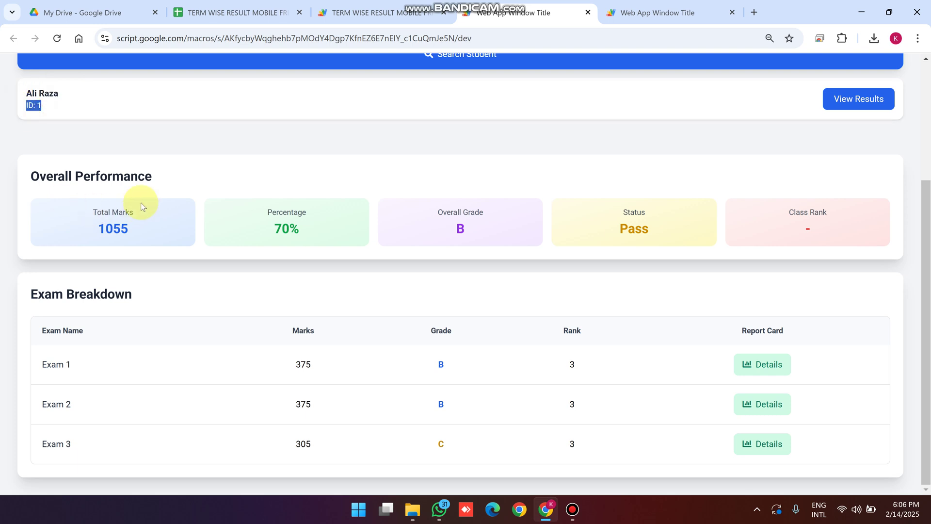
drag(154, 178, 35, 176)
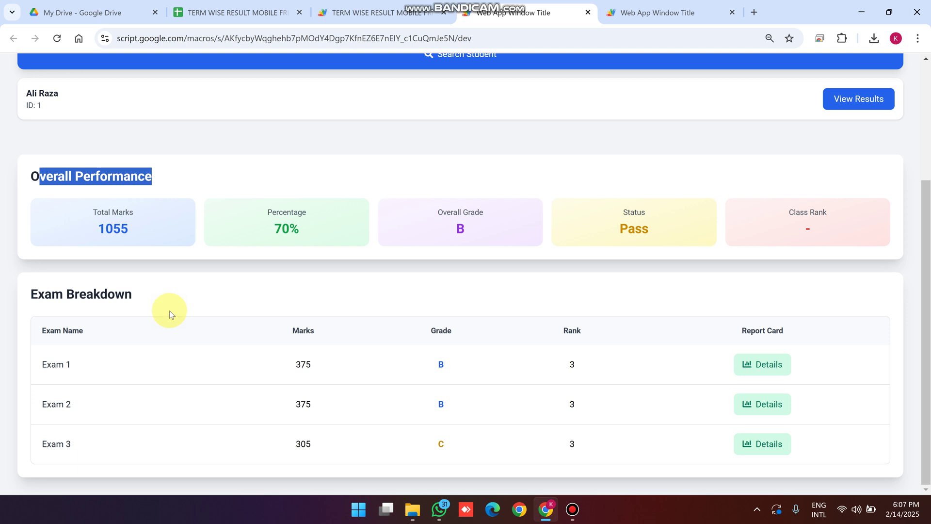
drag(136, 294, 32, 294)
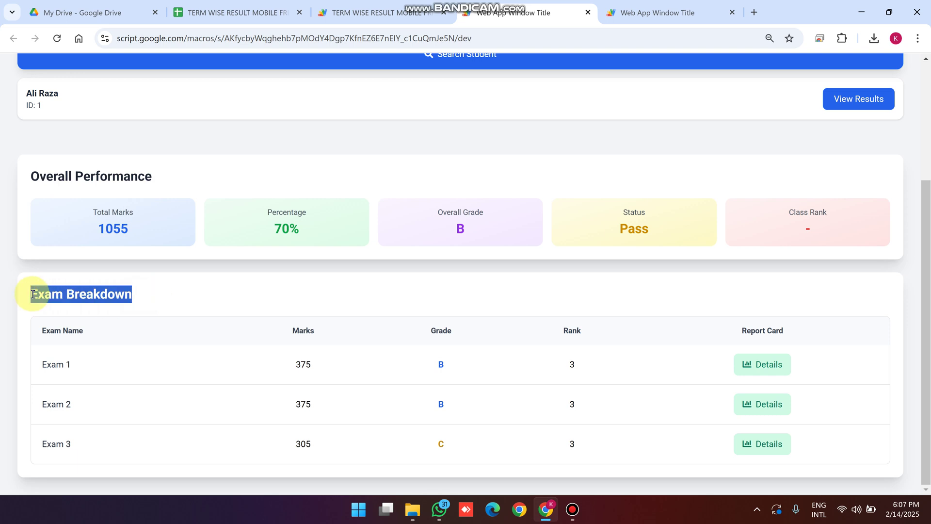
Highlight the Exam 1–3 names and Exam 1's 375 marks, grade B and rank 3
drag(77, 365, 45, 367)
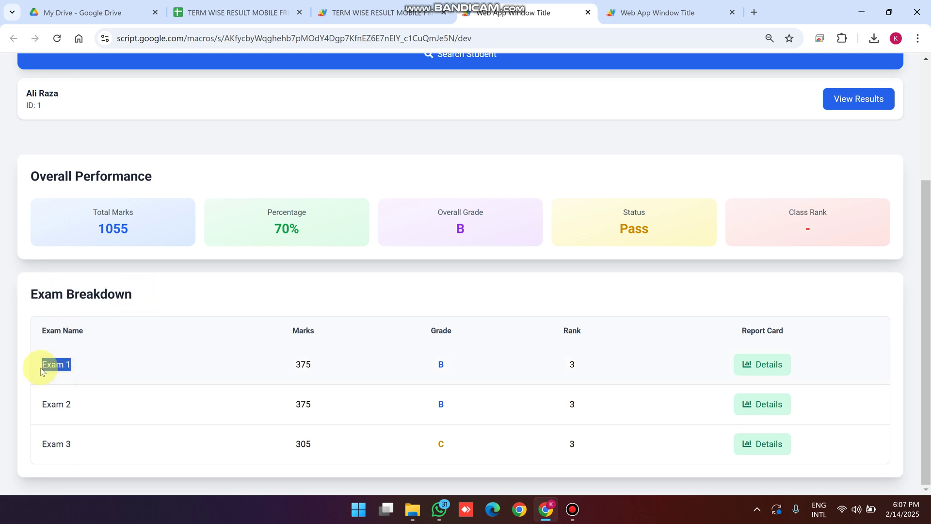
drag(73, 409, 43, 445)
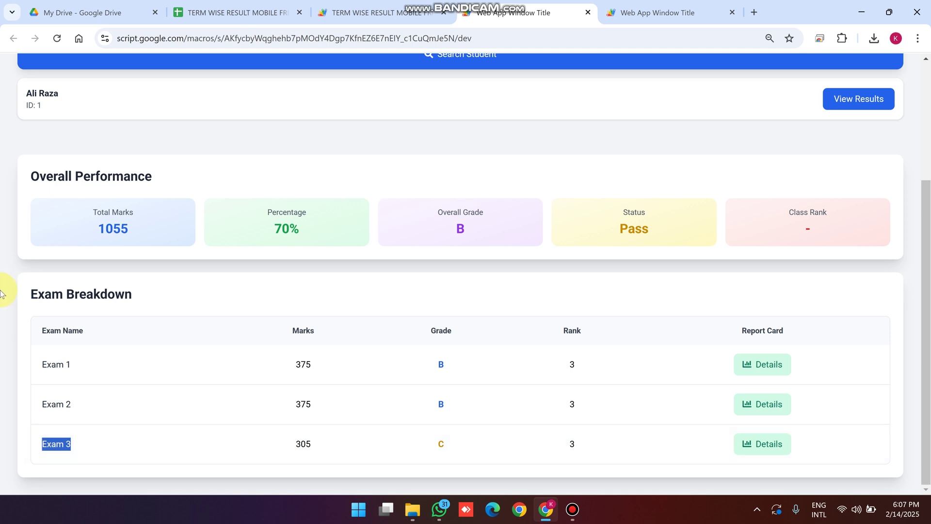
drag(72, 365, 43, 366)
drag(72, 405, 41, 405)
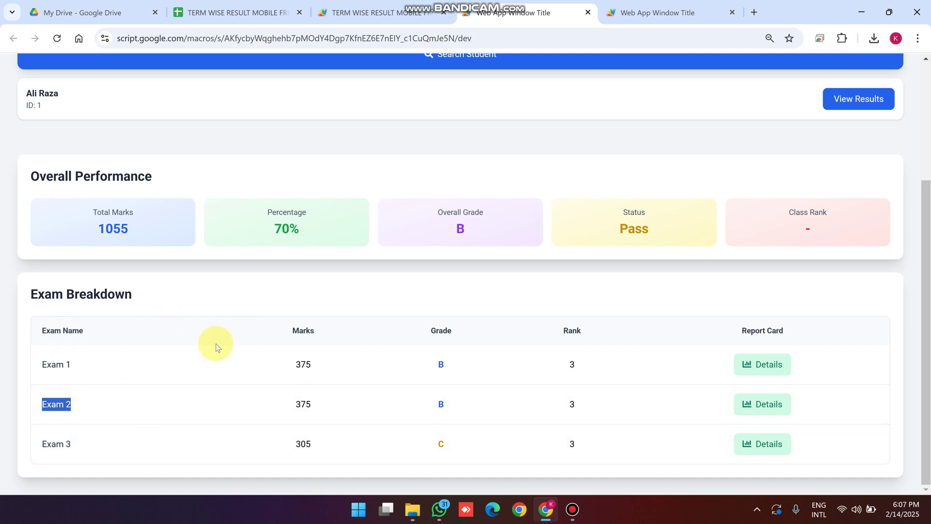
drag(319, 364, 290, 367)
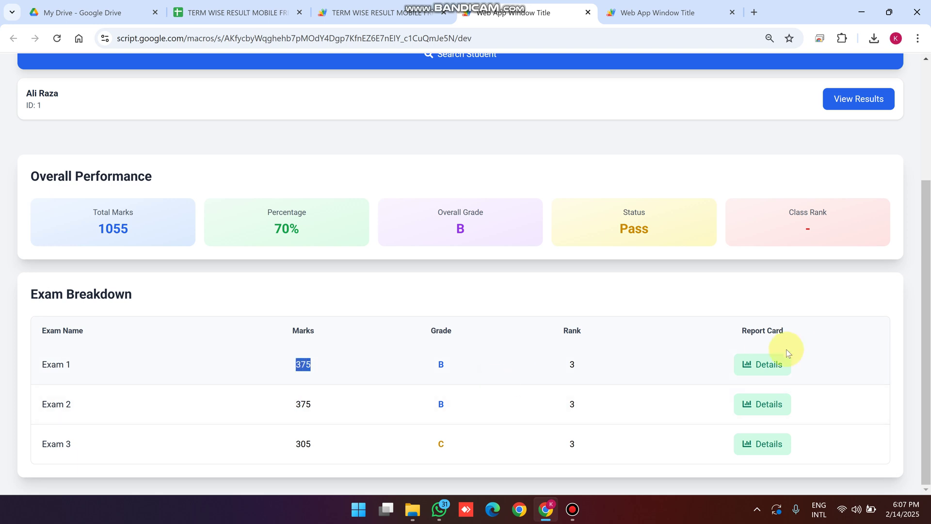
drag(459, 363, 424, 363)
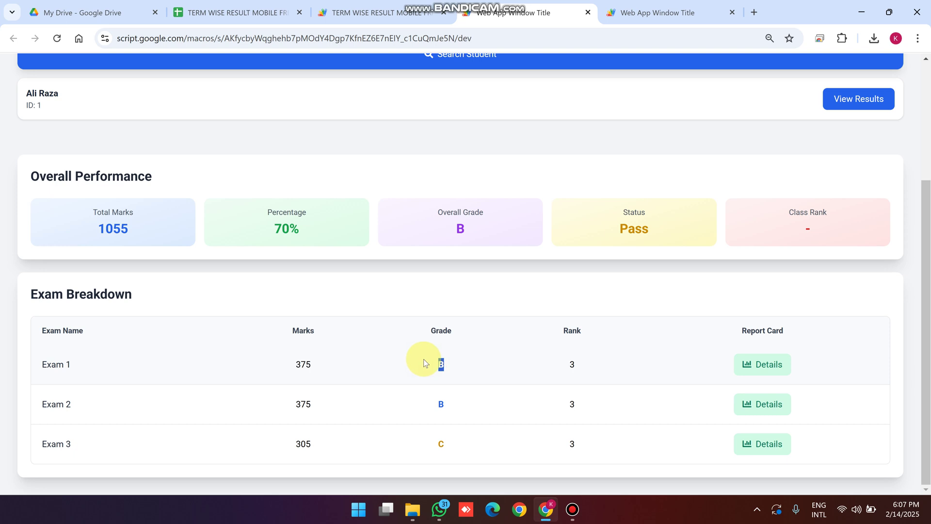
drag(589, 364, 546, 366)
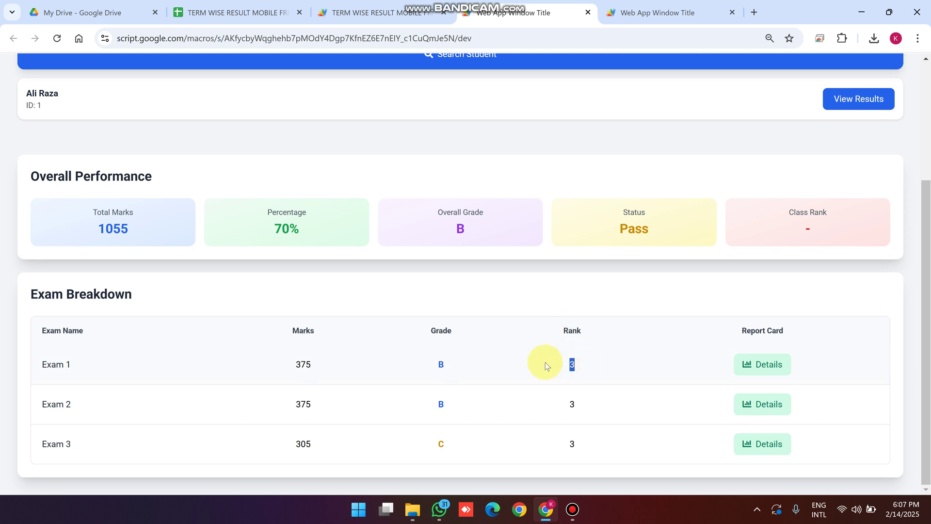
Open Exam 1's subject performance details, try repositioning the popup, then close it
click(768, 364)
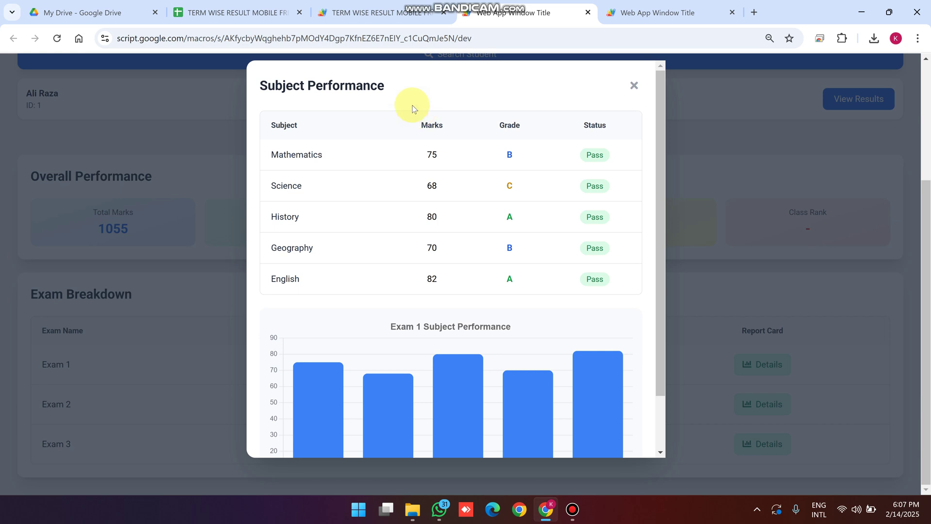
scroll(408, 125, down, 1)
scroll(430, 165, up, 1)
drag(429, 165, 38, 83)
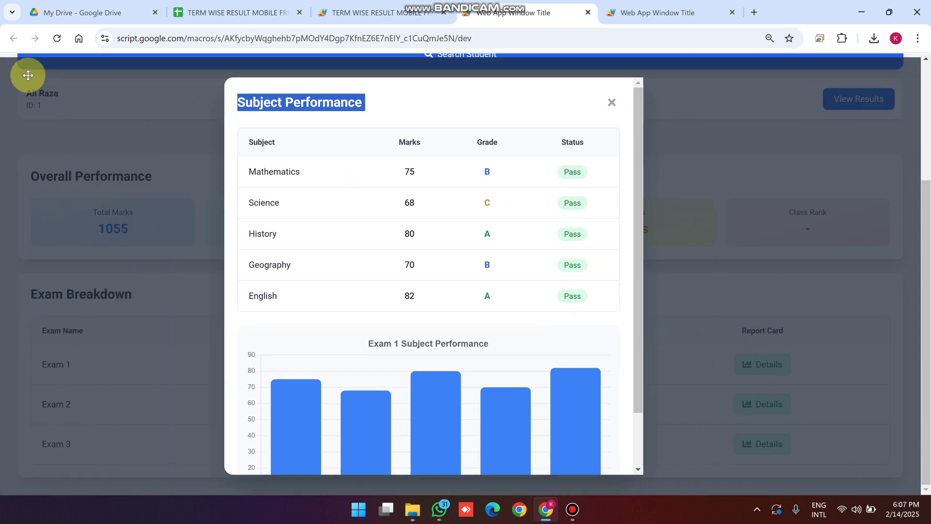
drag(96, 114, 160, 150)
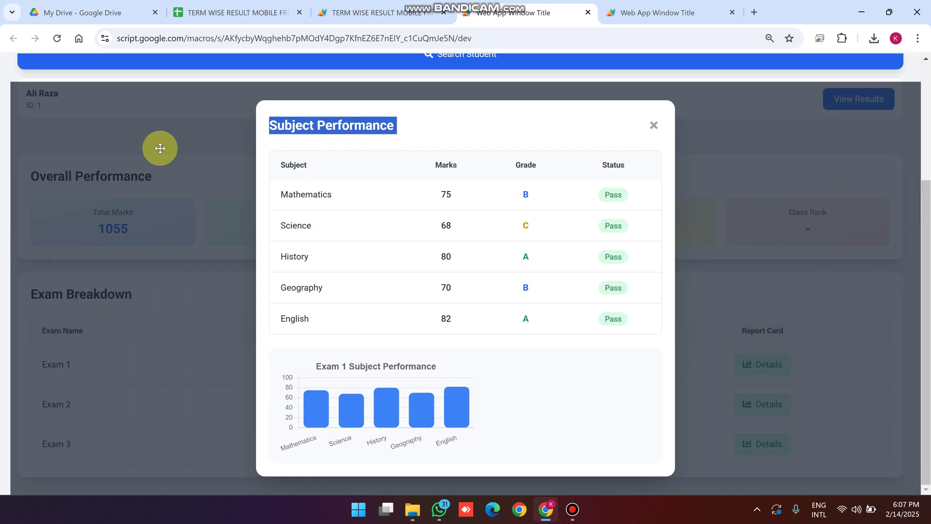
click(56, 97)
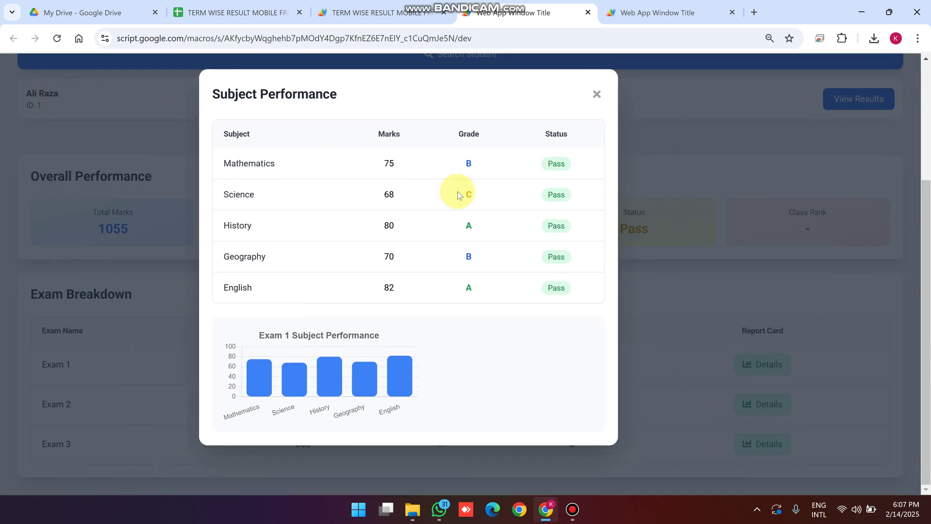
scroll(458, 195, up, 3)
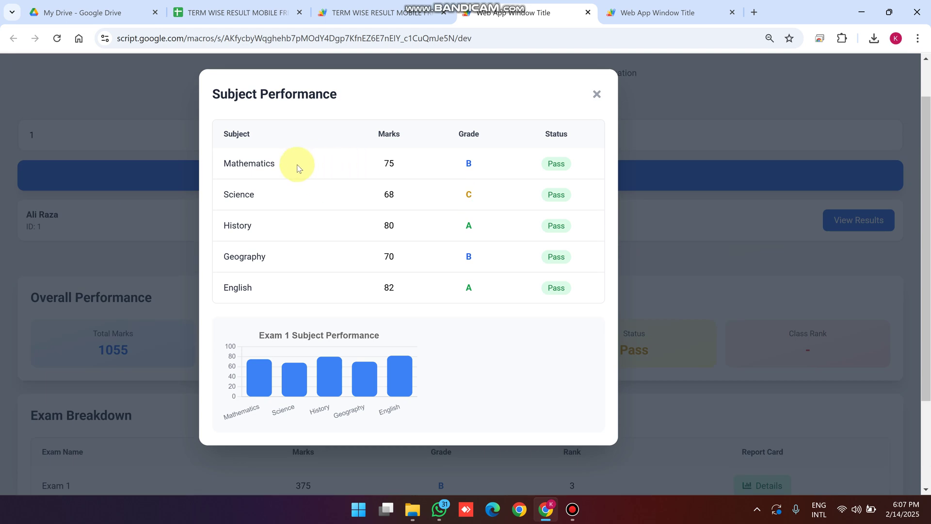
drag(251, 157, 223, 140)
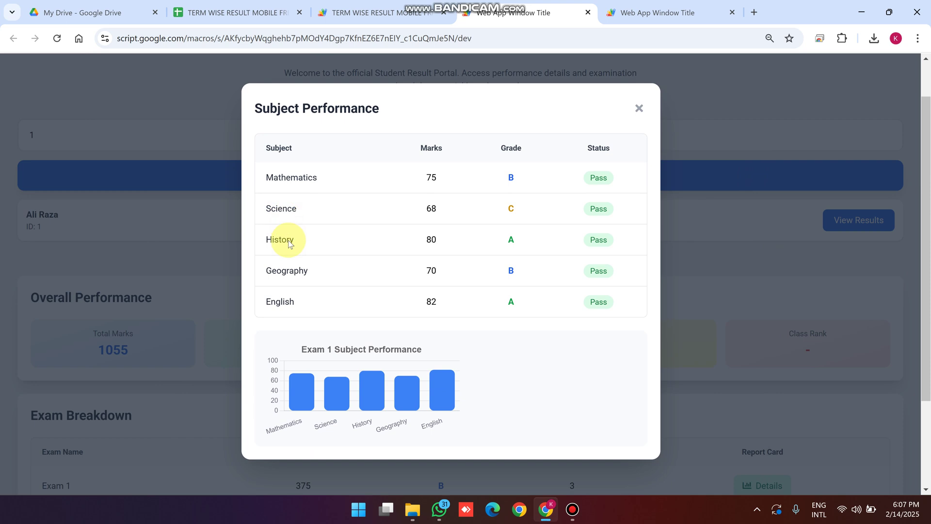
mouse_move(386, 400)
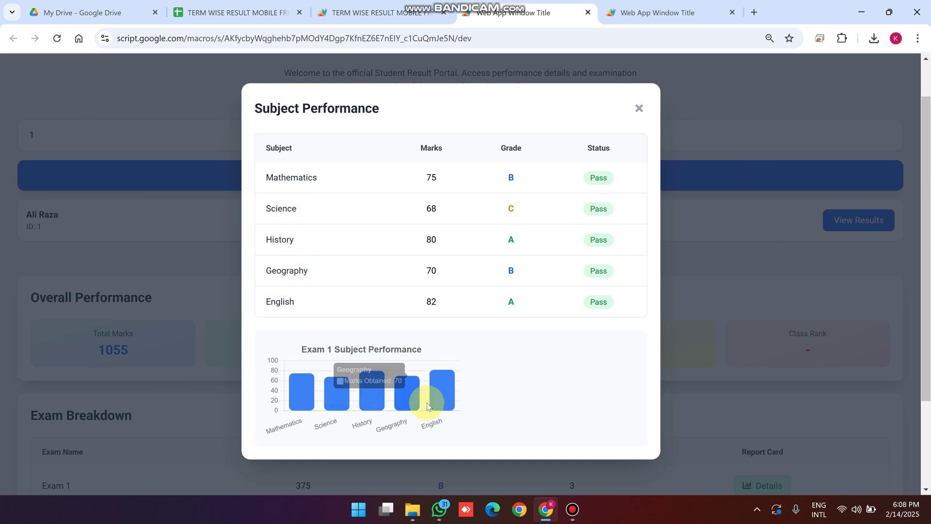
click(639, 107)
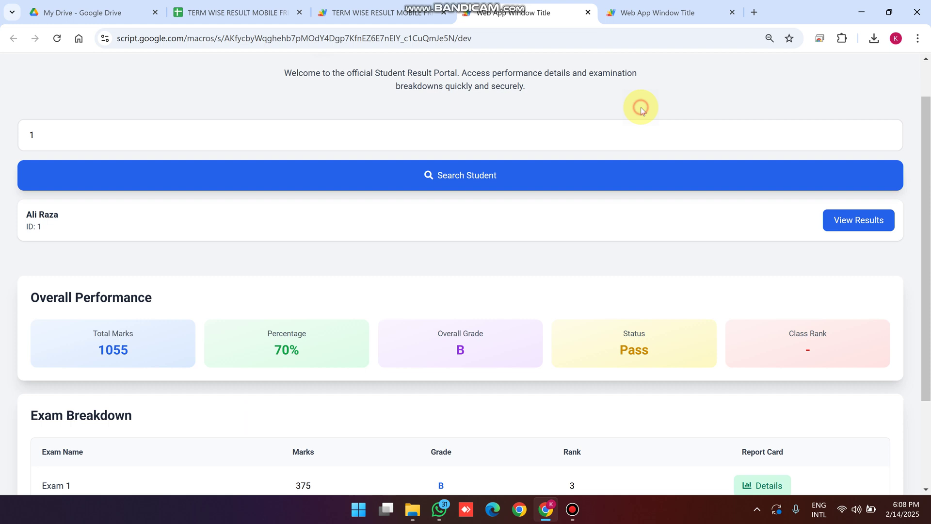
scroll(597, 243, down, 3)
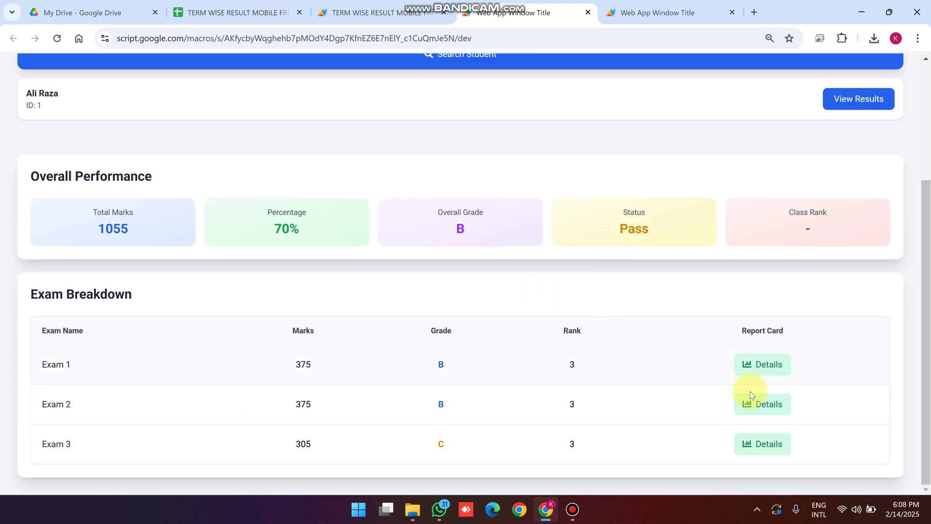
Open and close Exam 2's subject performance details
click(768, 406)
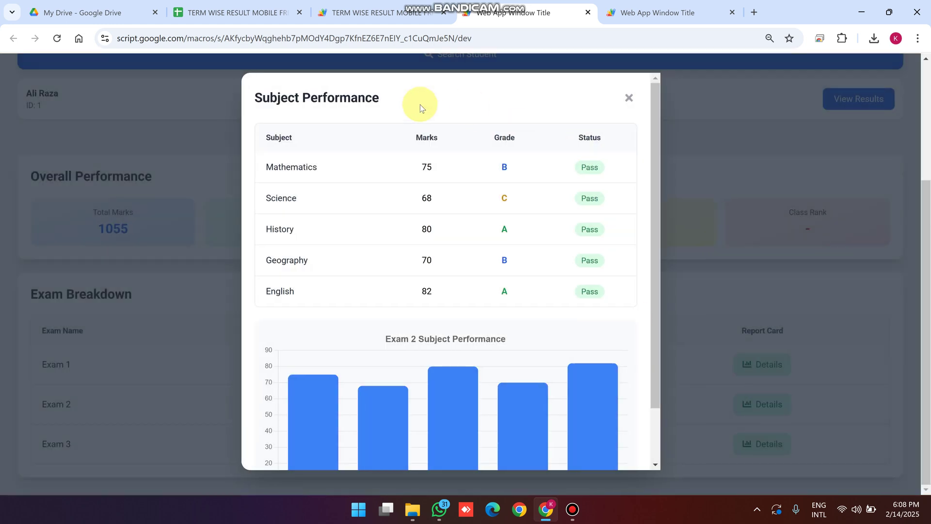
scroll(485, 241, down, 2)
scroll(485, 241, up, 5)
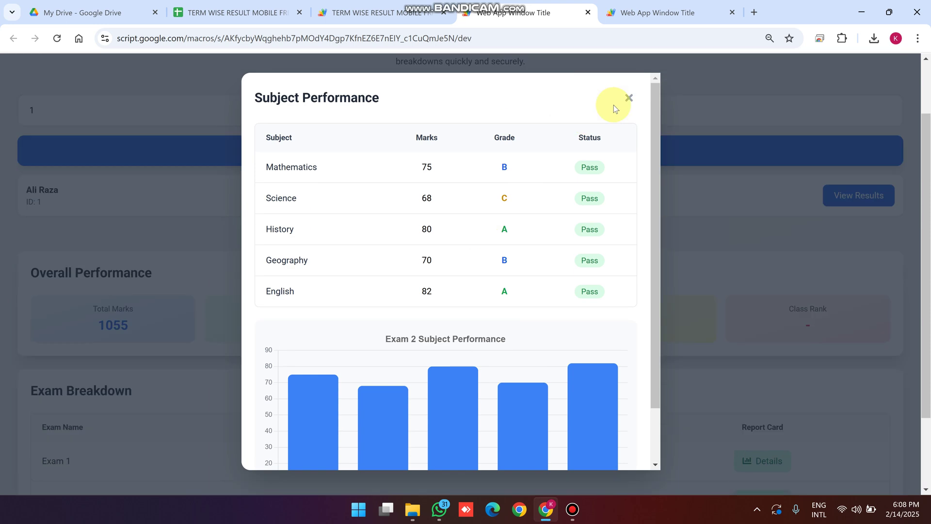
click(629, 100)
View Exam 3's subject performance details, then return to the results spreadsheet
scroll(617, 383, down, 4)
click(759, 445)
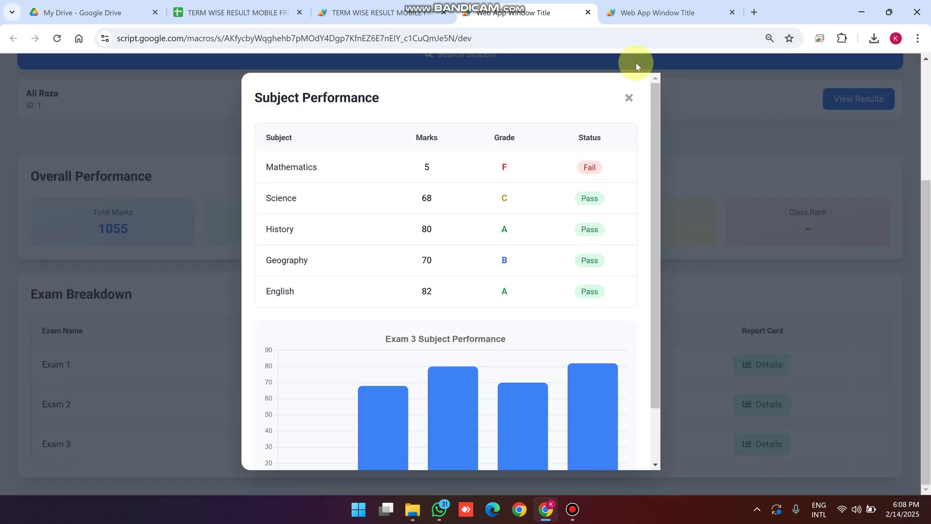
click(628, 97)
scroll(565, 218, up, 4)
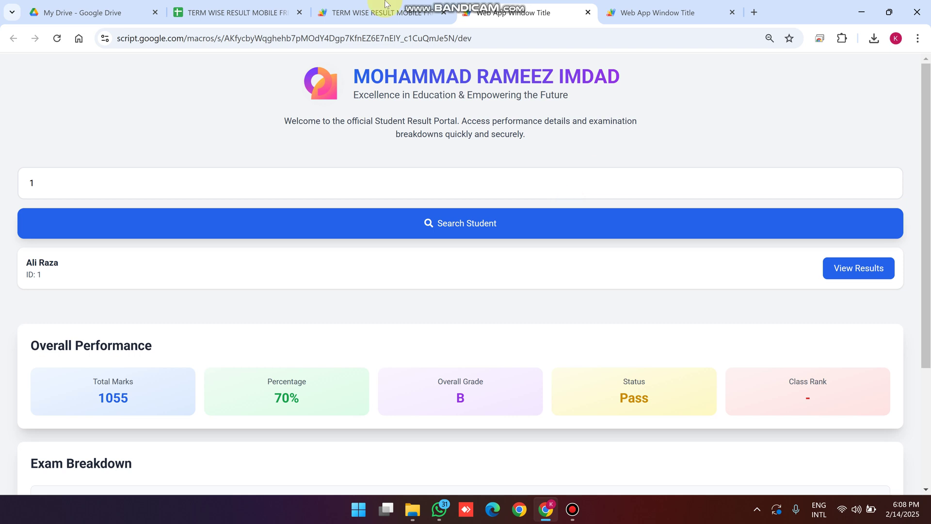
click(240, 7)
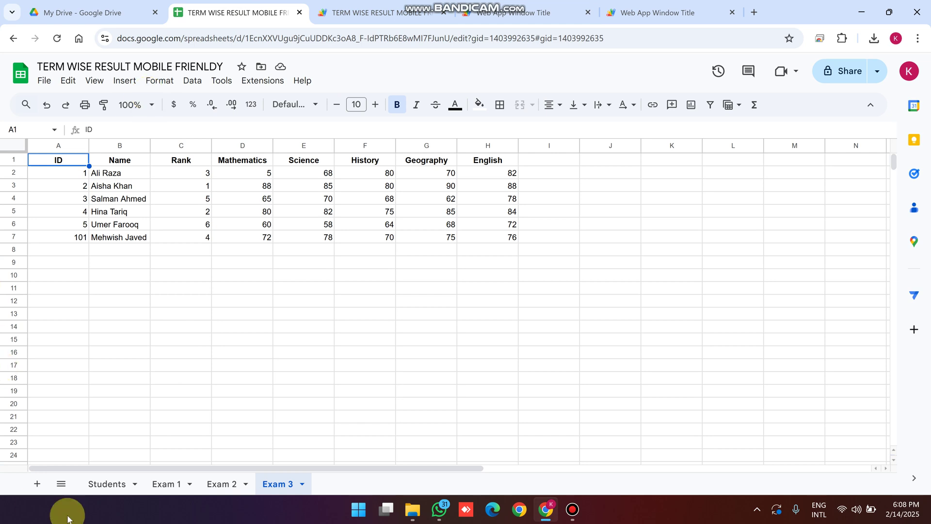
Flip through the Exam 1, Exam 2, Exam 3 and Students sheets
click(164, 484)
click(228, 484)
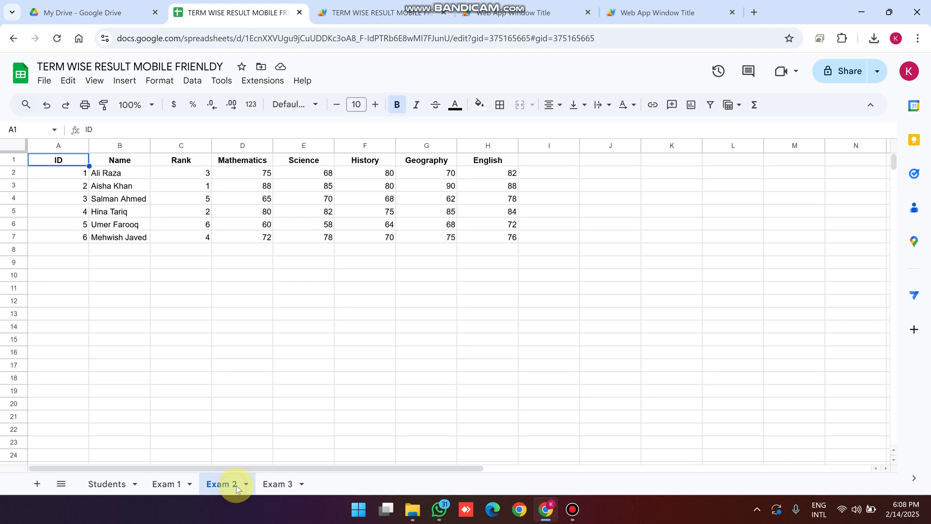
click(280, 484)
click(106, 485)
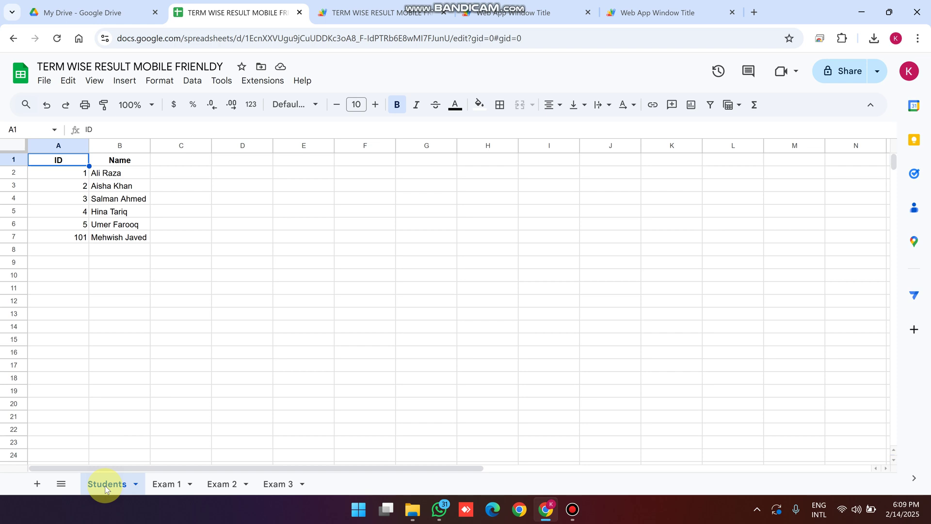
Select cells C6, A1 and B1 on the Students sheet, then show the Exam 1 sheet
click(189, 223)
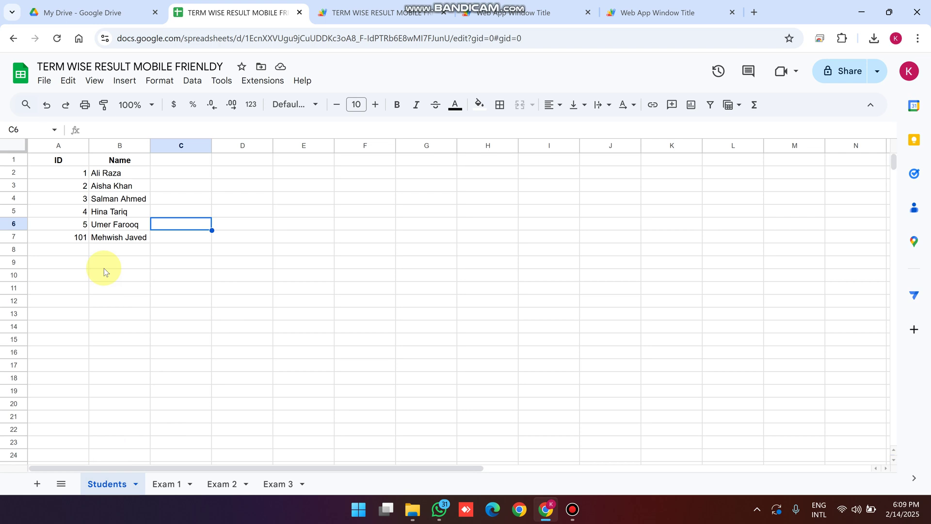
click(69, 166)
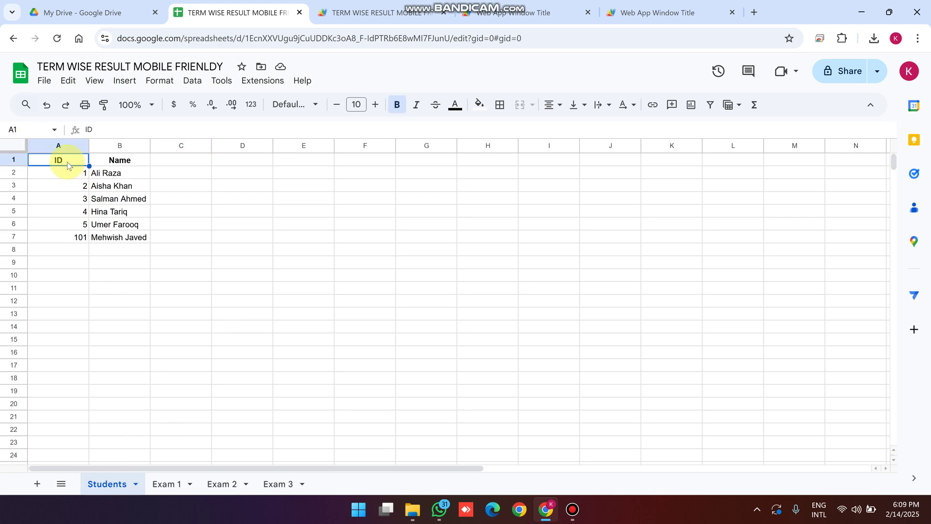
click(122, 167)
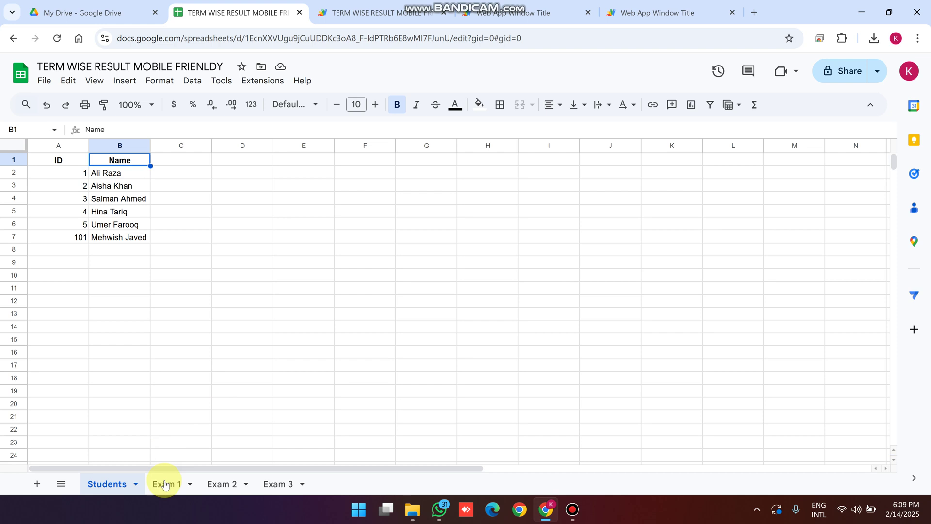
click(166, 484)
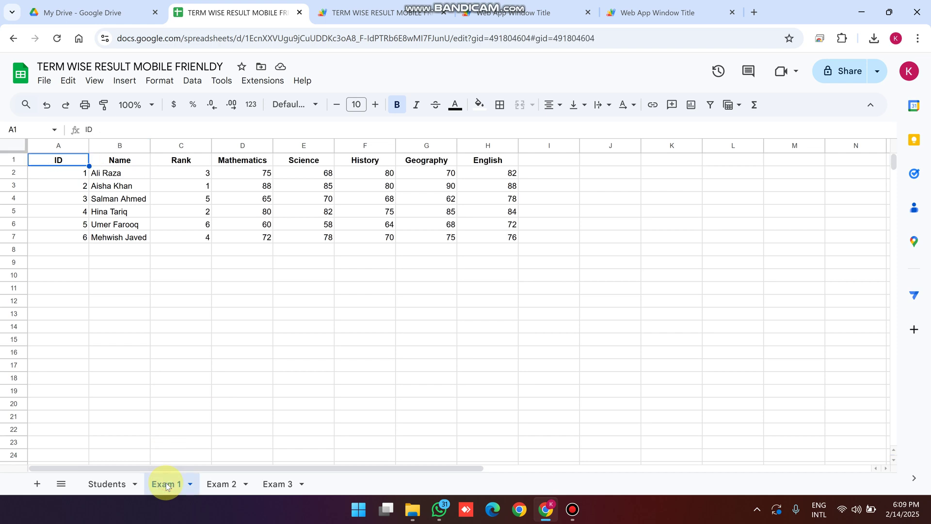
On the Students sheet, select the first student's ID and name in A2 and B2
click(100, 484)
click(77, 175)
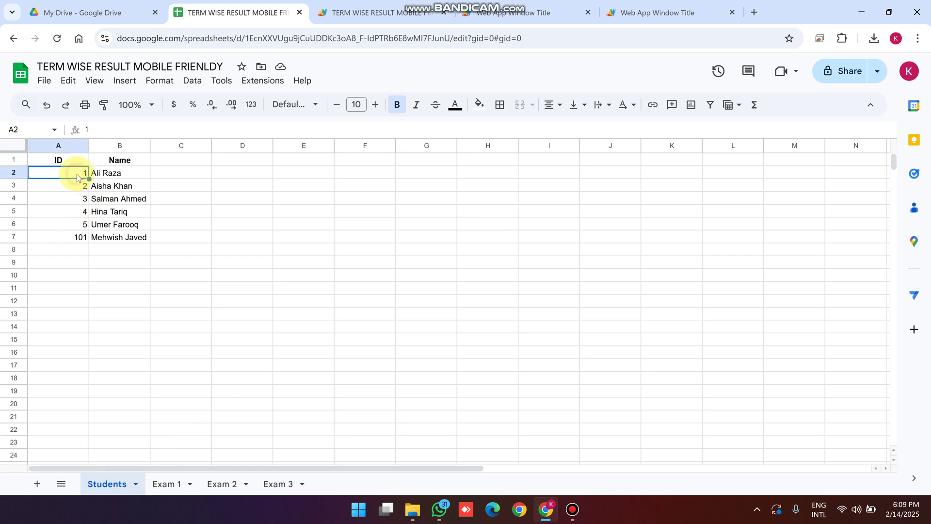
click(123, 175)
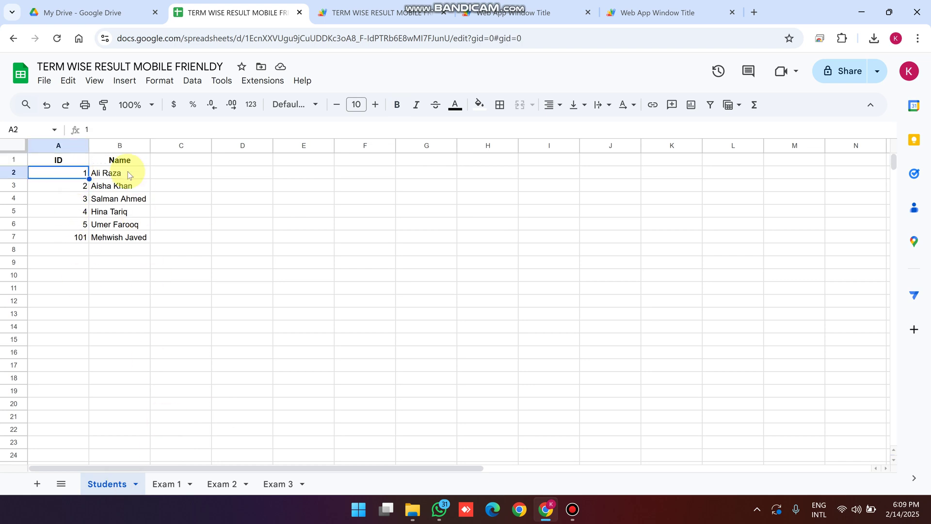
On Exam 1, select the first student's row through H2, then rows A3 to H7
click(165, 483)
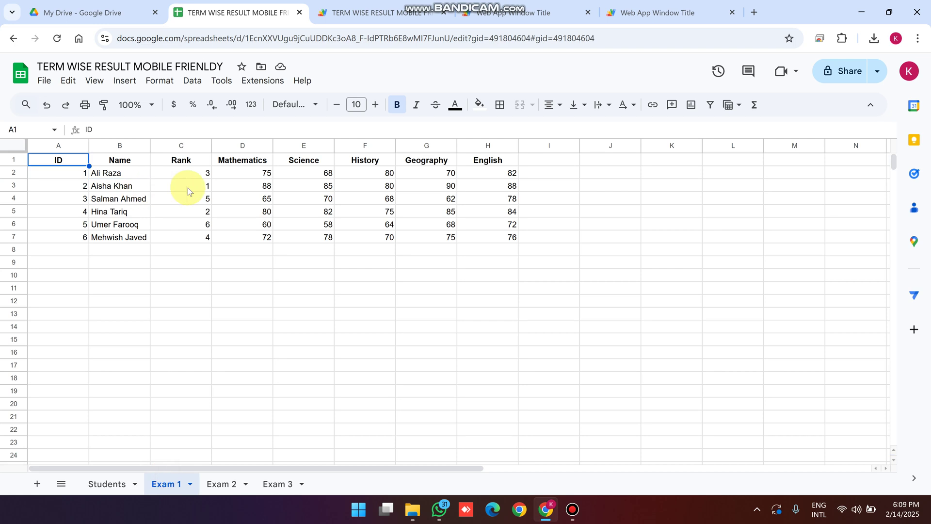
click(66, 171)
click(128, 176)
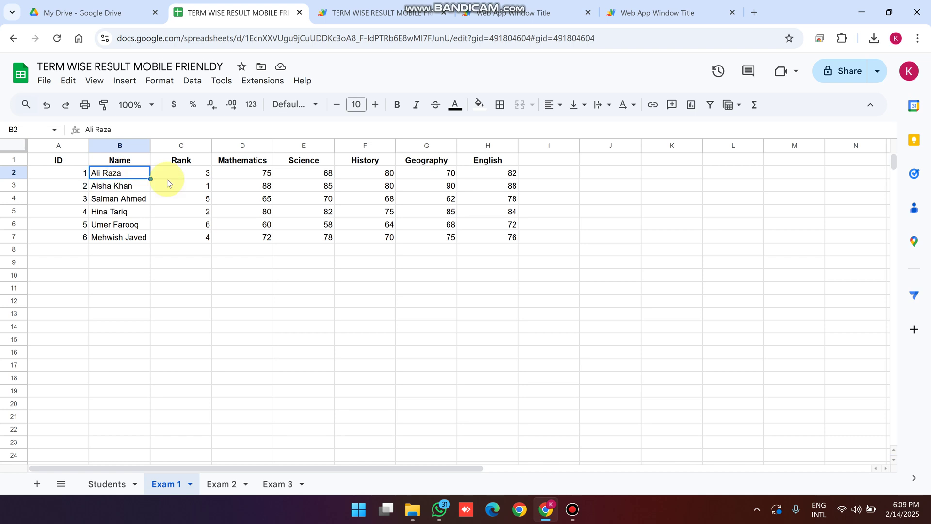
click(182, 175)
drag(224, 180, 487, 174)
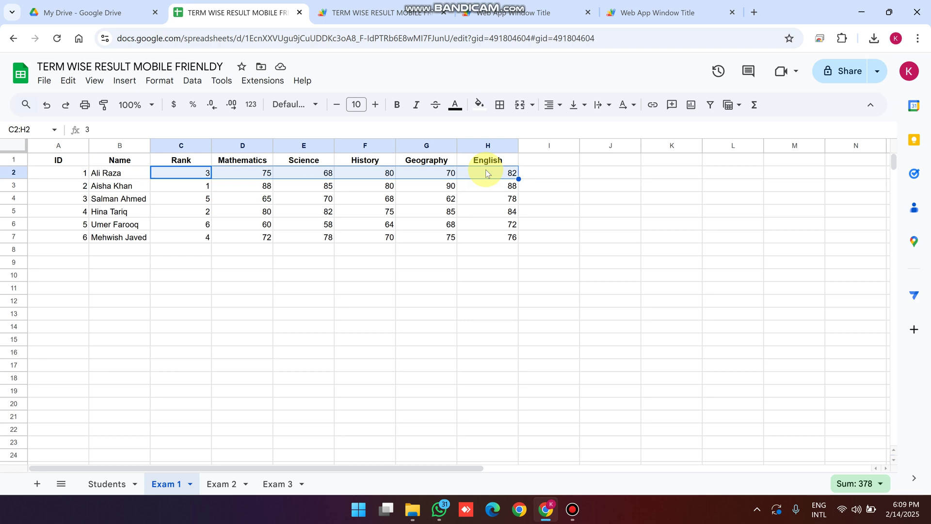
click(226, 263)
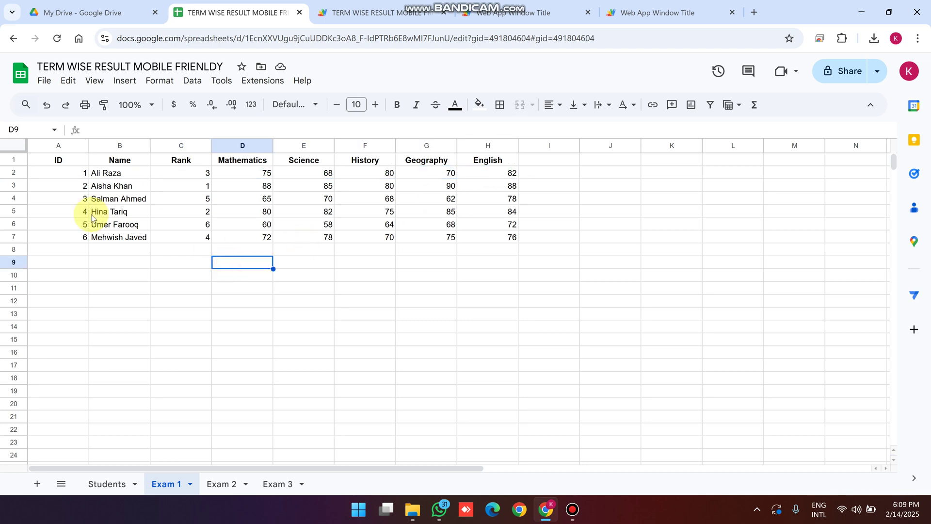
drag(79, 190, 499, 236)
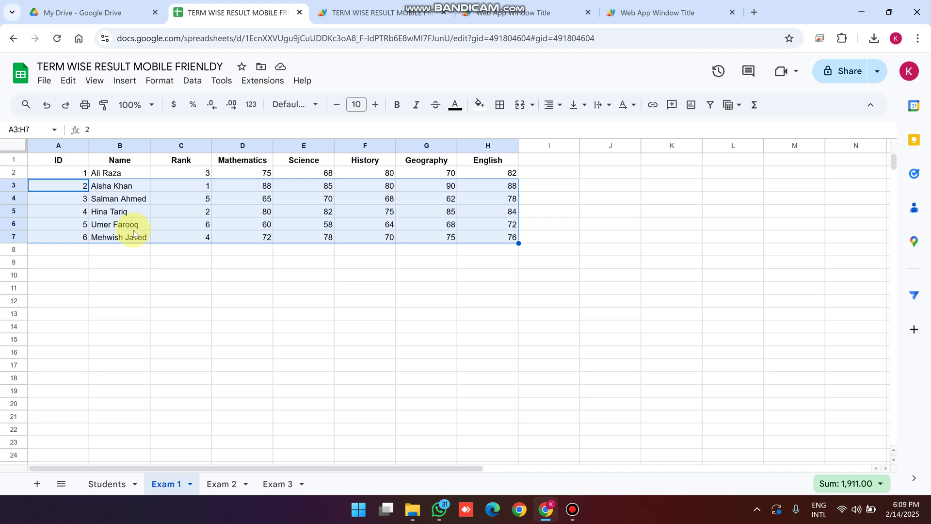
Select the first student's marks row on Exam 2, then their ID and name on Exam 3
click(232, 485)
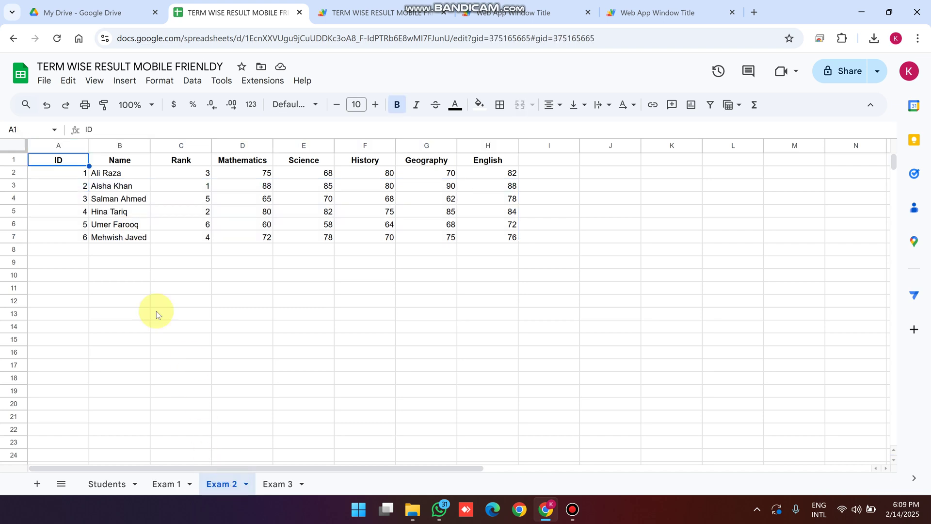
click(79, 174)
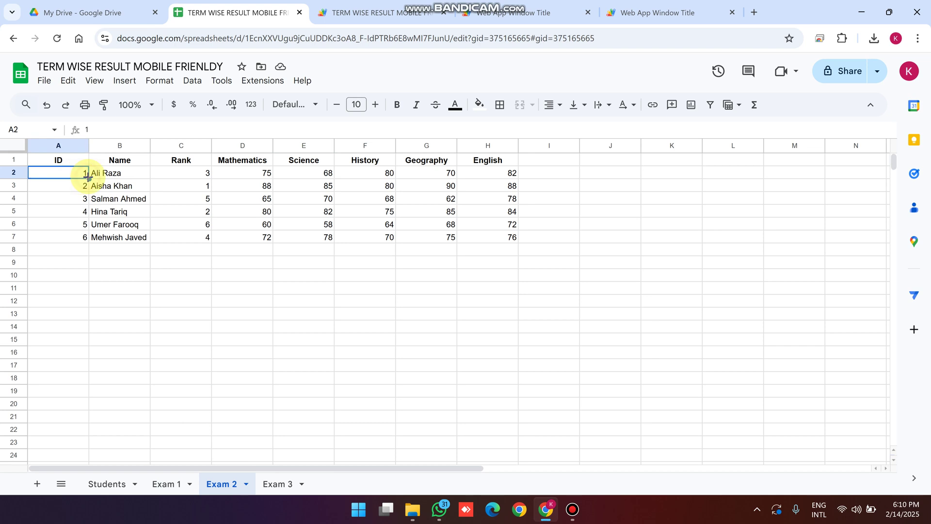
drag(194, 173, 537, 173)
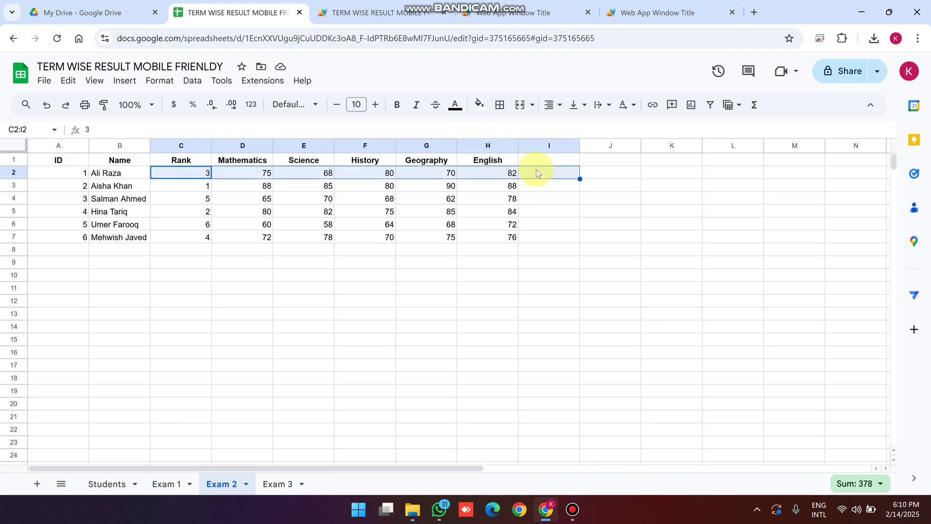
click(279, 484)
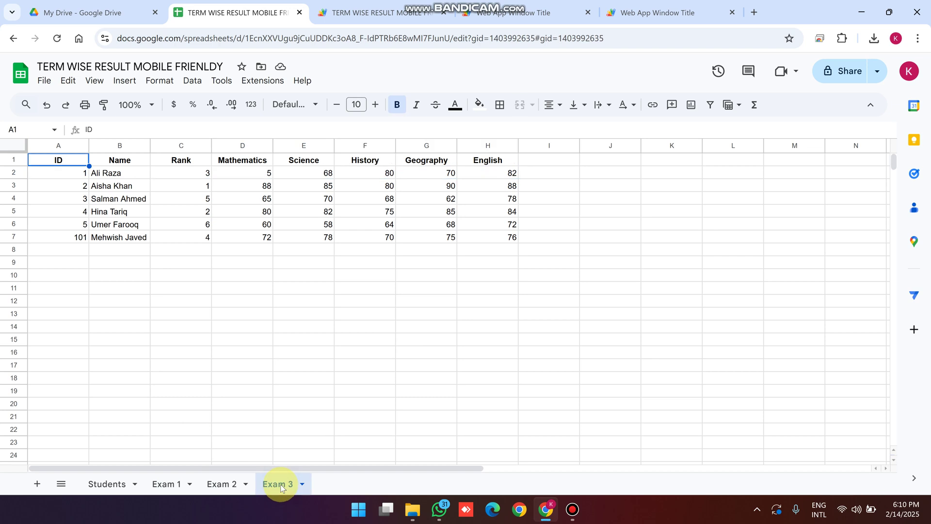
click(79, 173)
drag(110, 178, 110, 177)
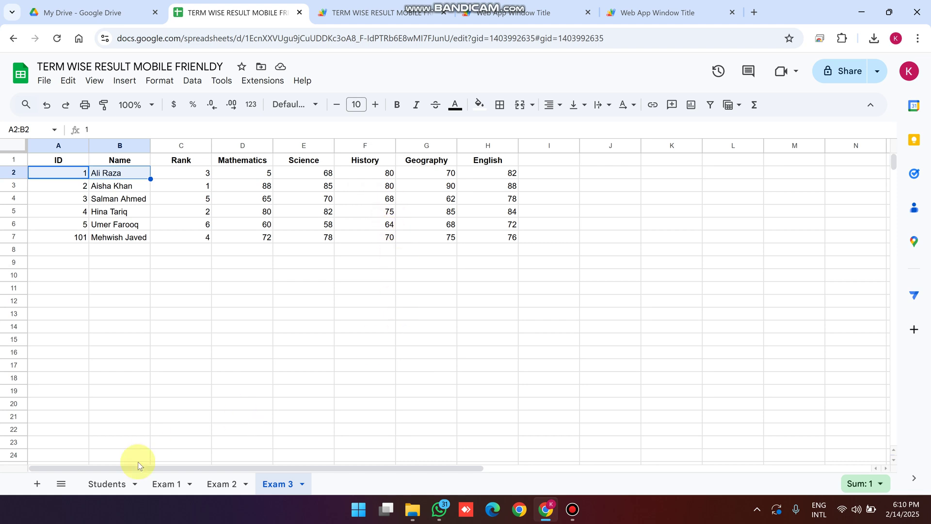
Move from the Students sheet through the code editor to the portal and reload it
click(117, 484)
click(410, 10)
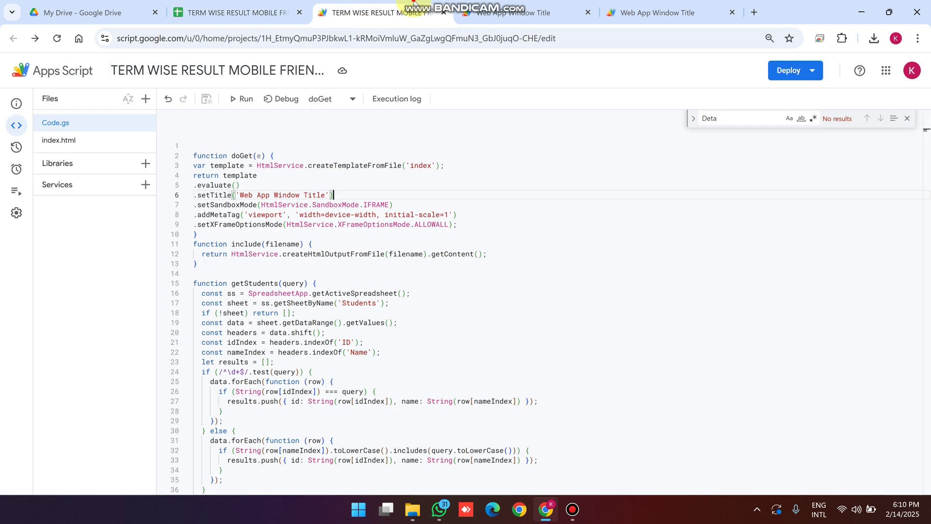
click(492, 13)
click(129, 177)
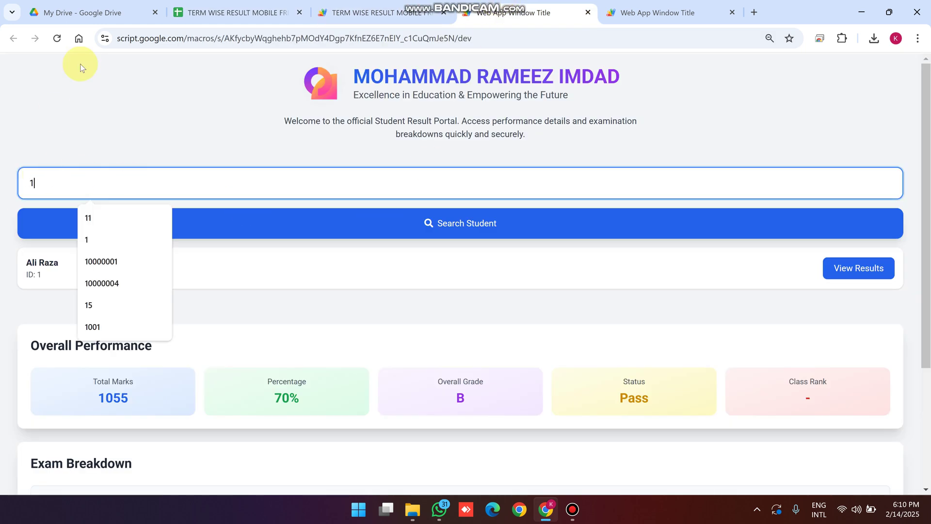
click(56, 39)
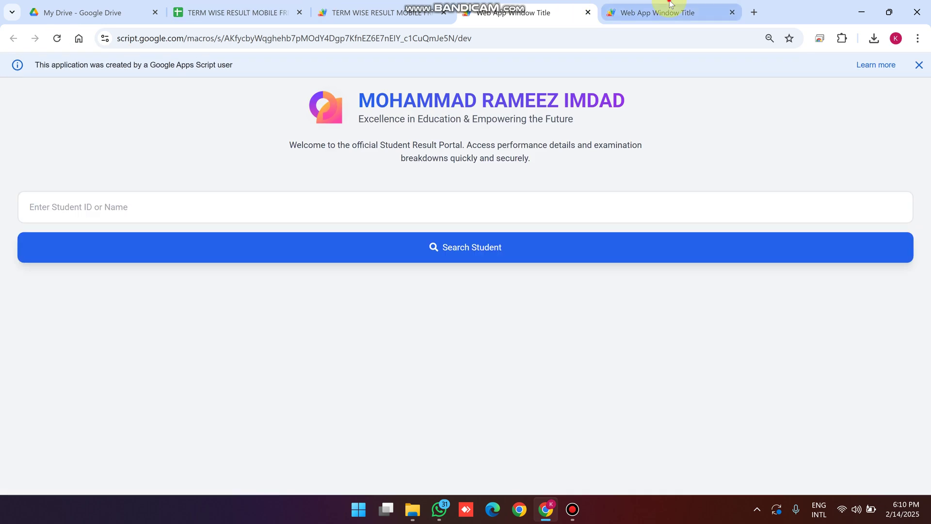
Check Exam 1's subject details in the mobile view, then return to the desktop search field
click(671, 4)
scroll(281, 249, up, 6)
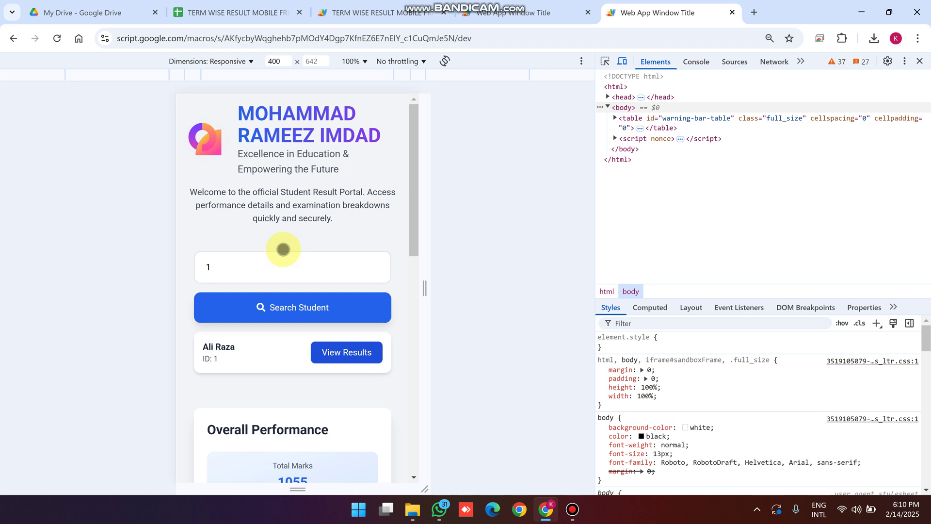
scroll(318, 287, down, 10)
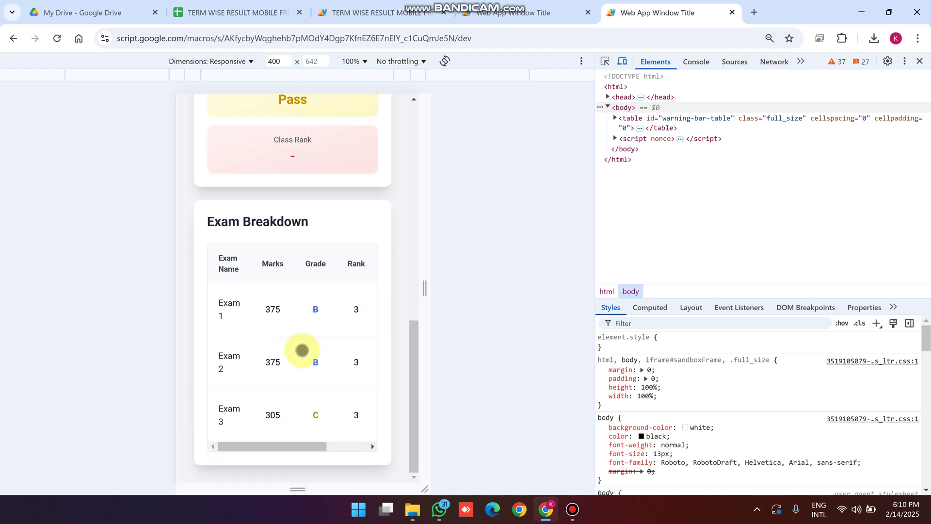
drag(287, 447, 376, 443)
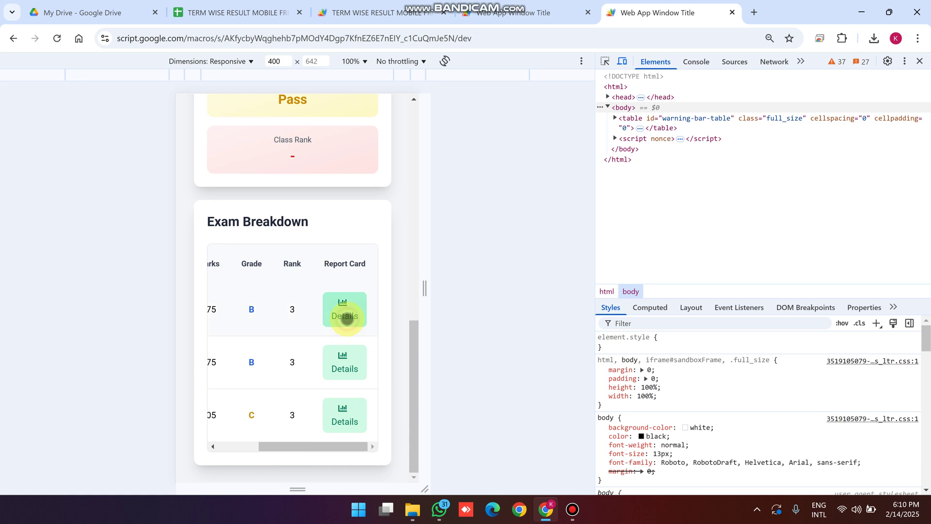
click(347, 318)
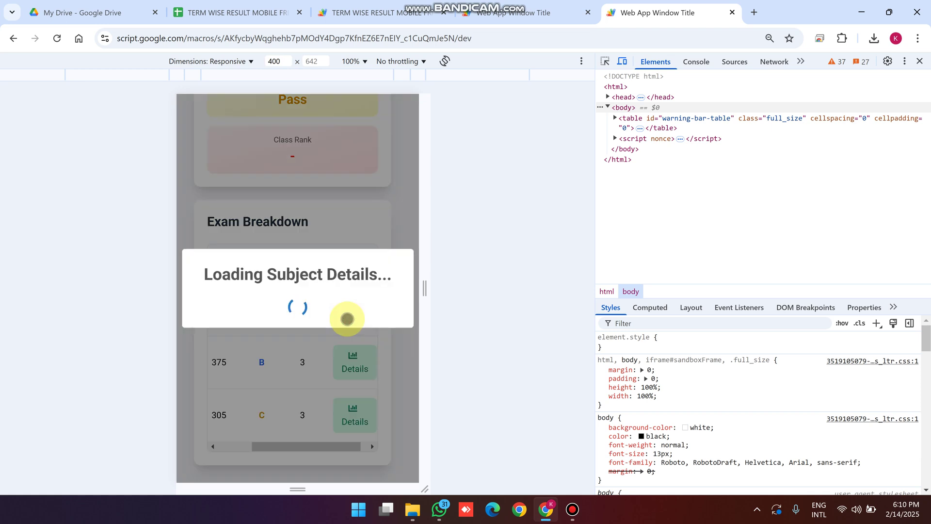
scroll(346, 313, down, 1)
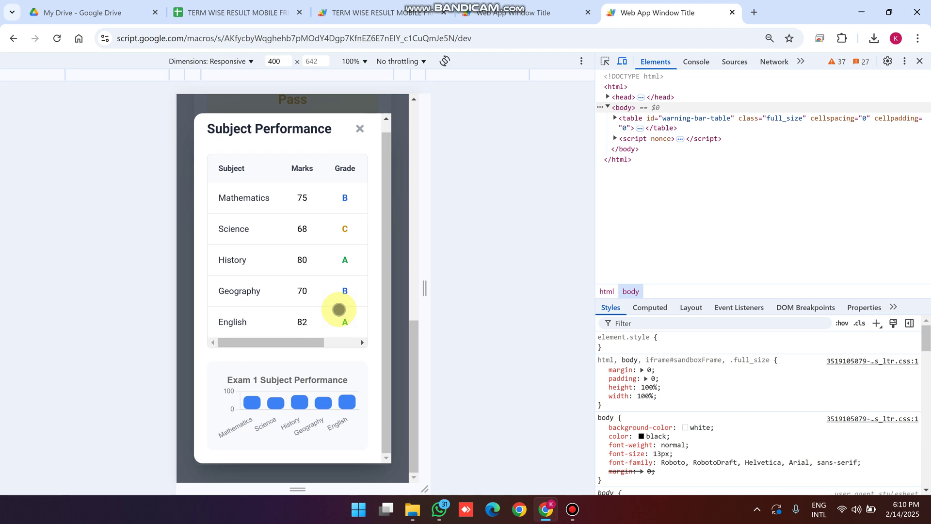
drag(318, 342, 380, 341)
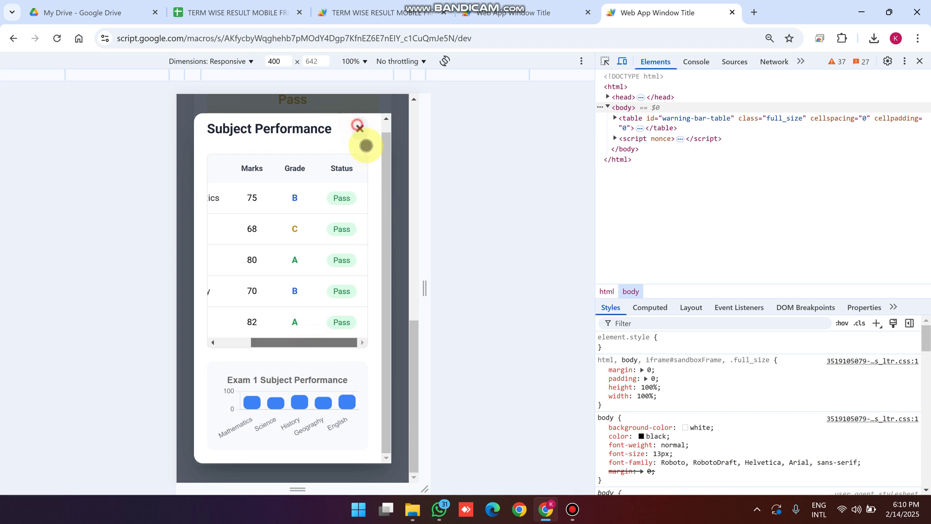
click(361, 131)
click(514, 13)
click(142, 205)
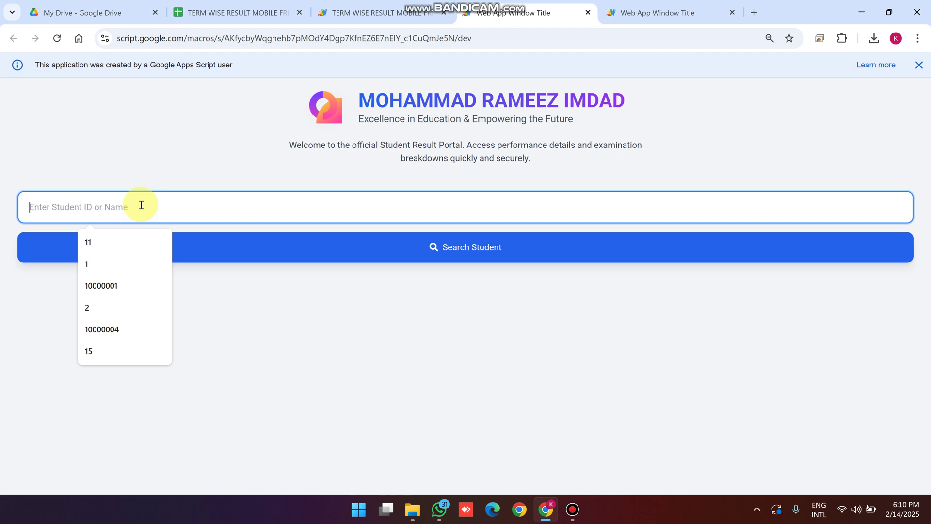
Search for student ID 102, dismiss the No Students Found alert, and clear the field
text(102)
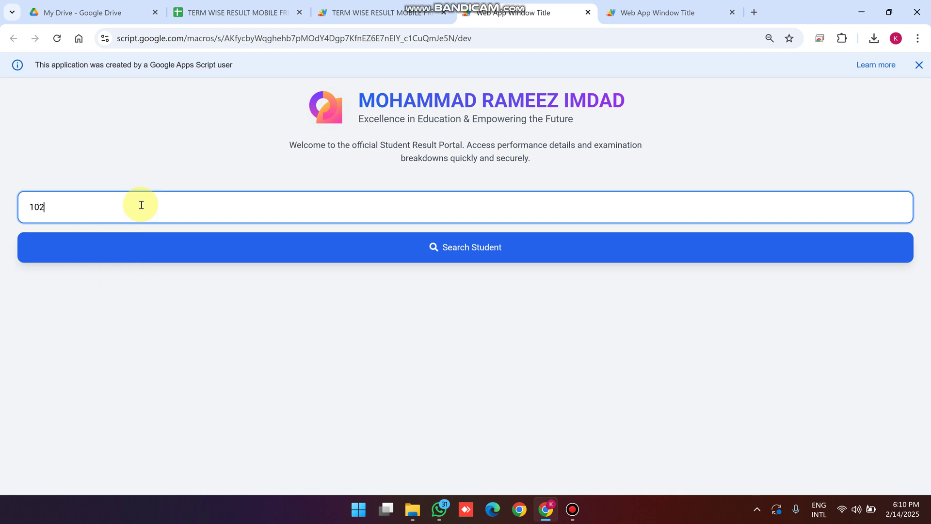
click(199, 12)
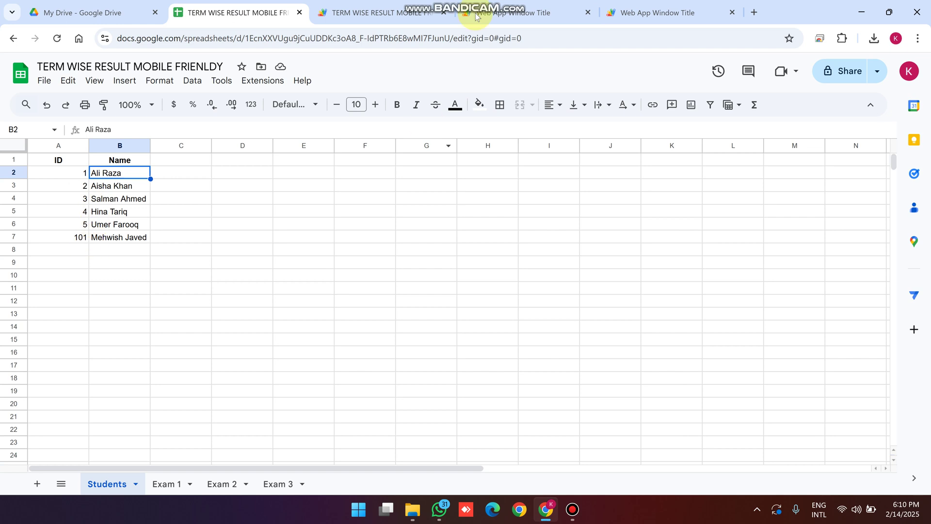
click(519, 5)
click(423, 250)
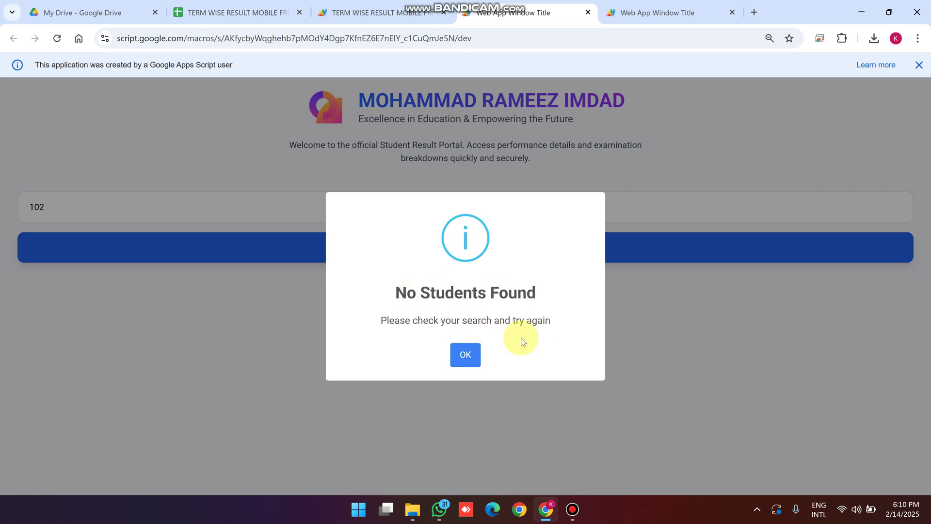
click(466, 354)
click(62, 205)
key(BackSpace)
key(BackSpace)
key(BackSpace)
Search for student ID 1 and show their results
text(1)
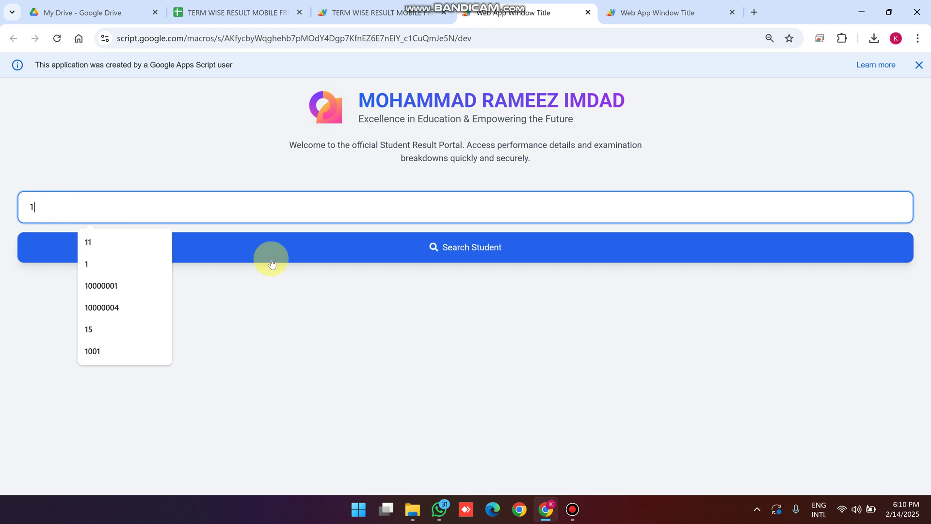
click(273, 263)
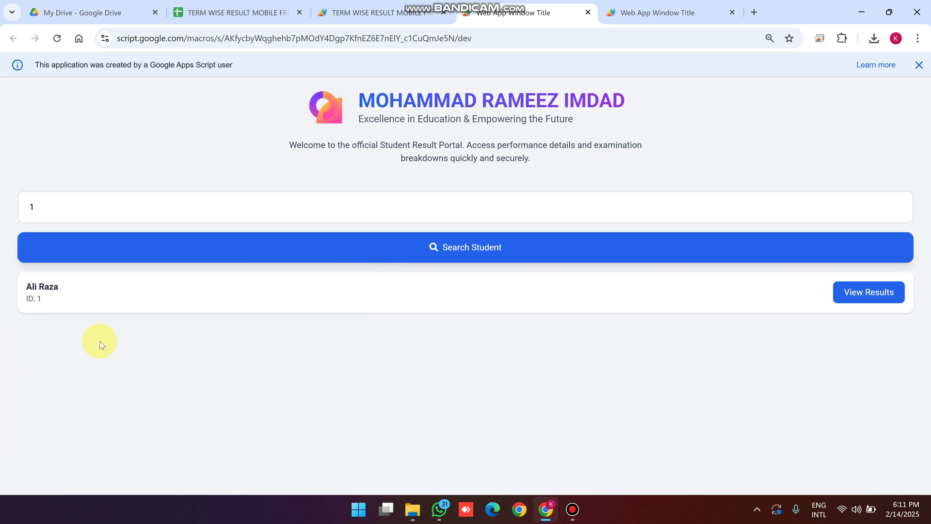
drag(67, 289, 26, 292)
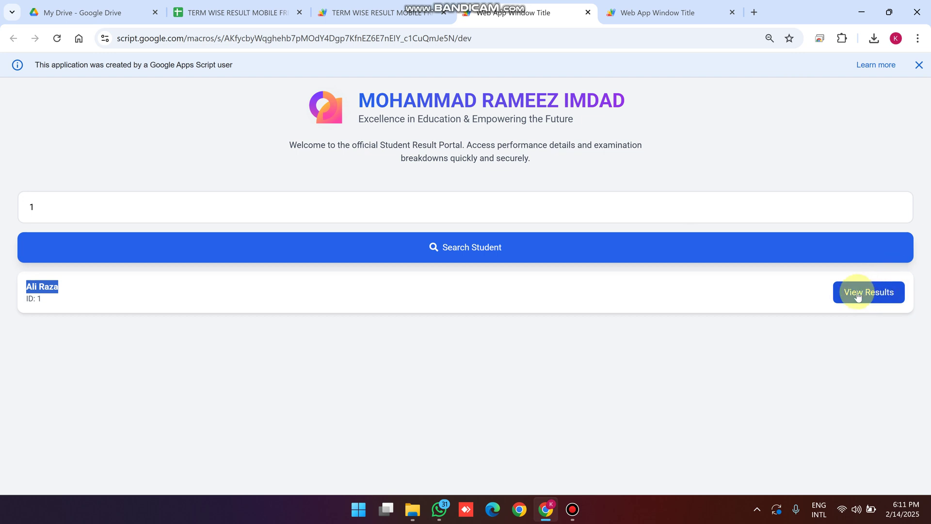
click(867, 295)
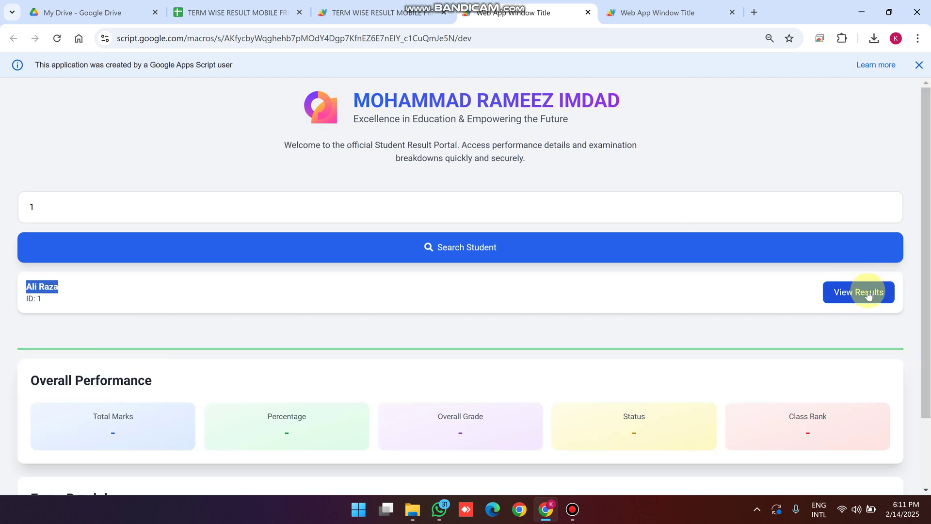
Review and close Exam 1's subject details for student 1
scroll(834, 282, down, 2)
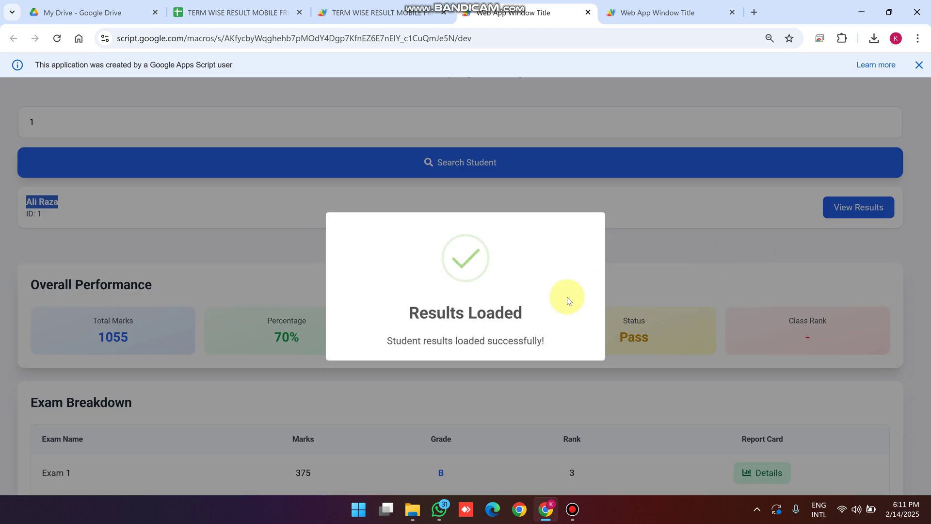
scroll(191, 249, down, 2)
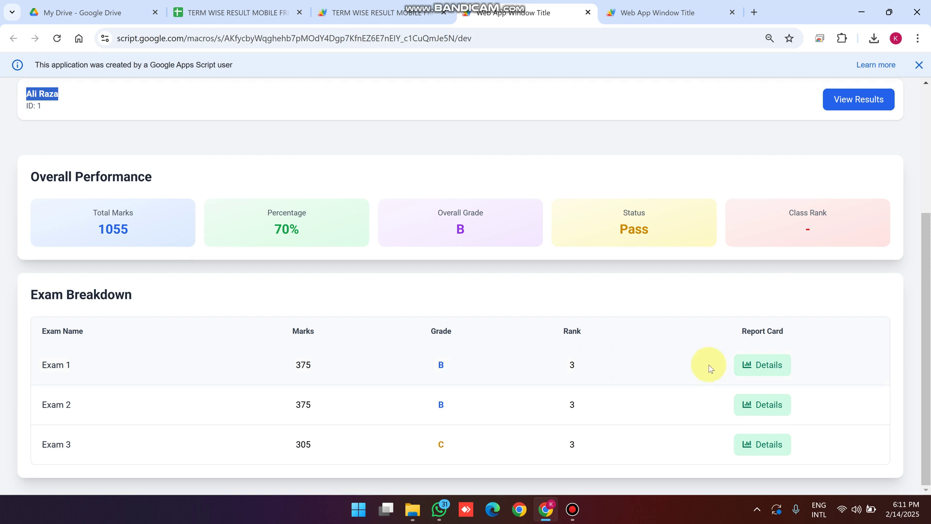
click(761, 365)
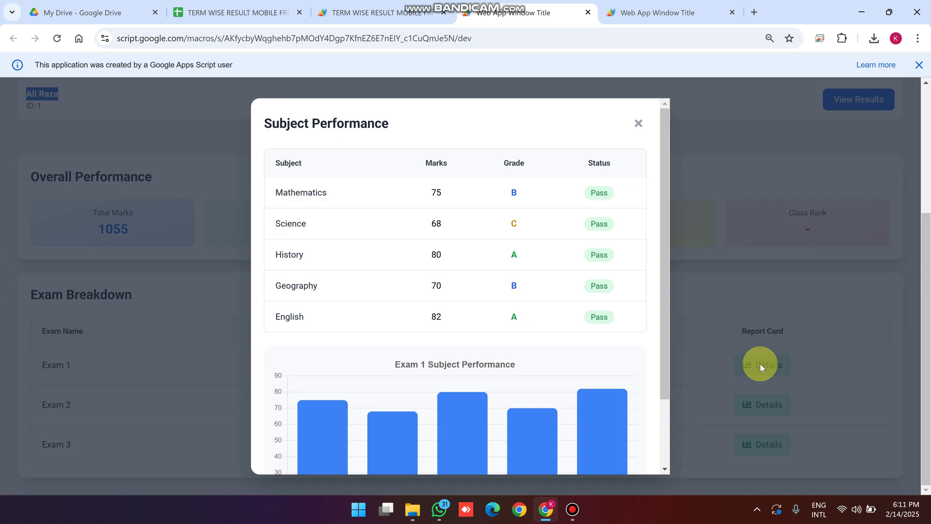
click(638, 123)
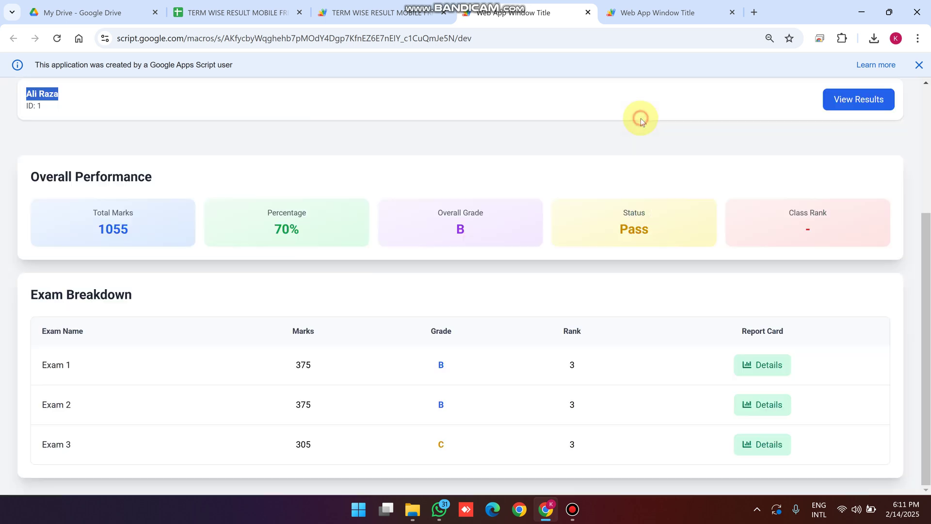
scroll(98, 176, up, 4)
Replace the search ID with 2 and bring up the results spreadsheet
click(59, 200)
click(59, 200)
key(BackSpace)
text(2)
click(203, 5)
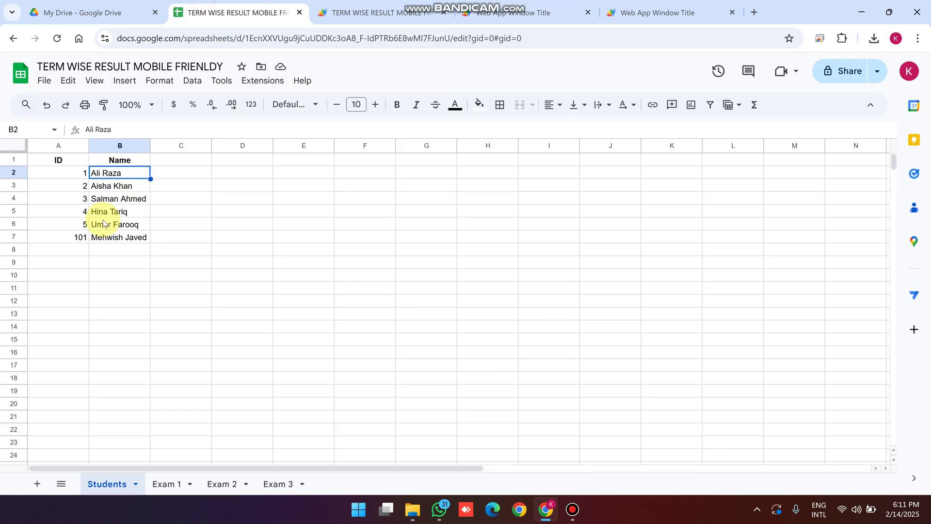
Look up ID 2 in the Students sheet, then search and load student 2's portal results
click(114, 186)
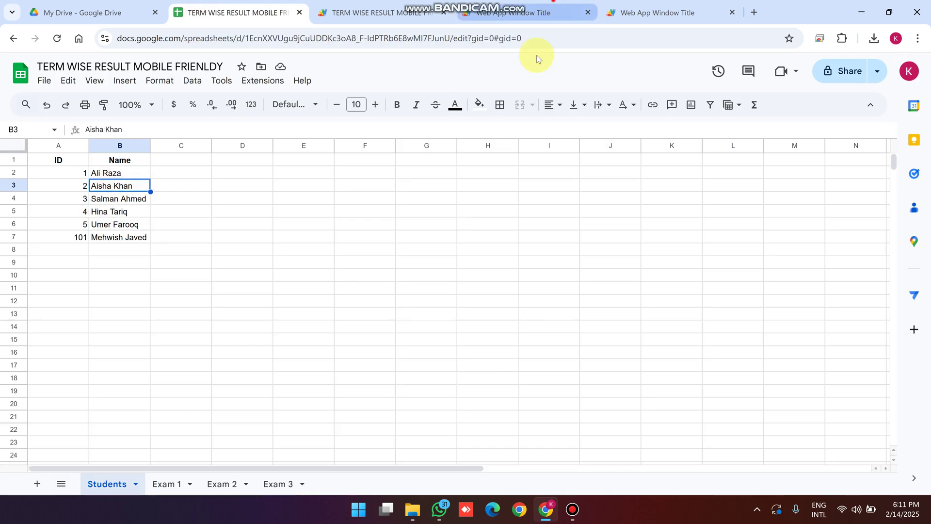
click(529, 12)
click(669, 249)
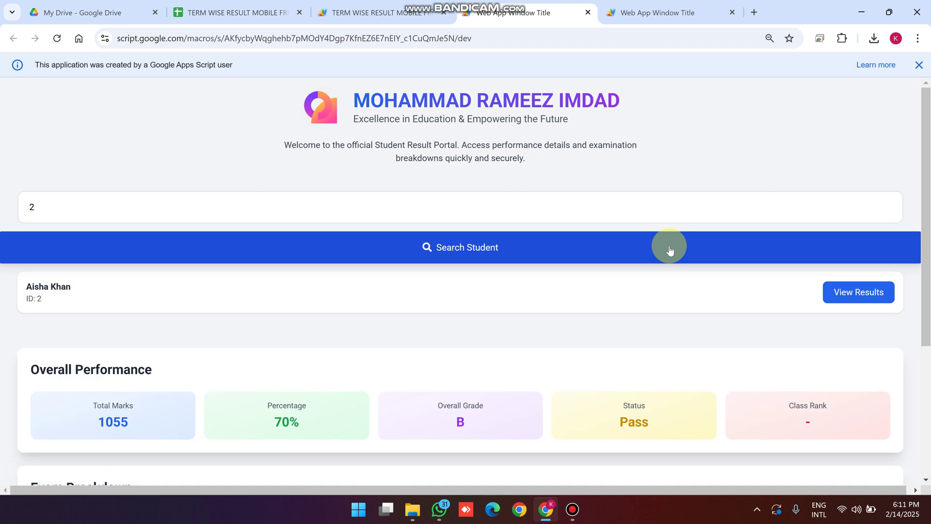
drag(75, 289, 21, 288)
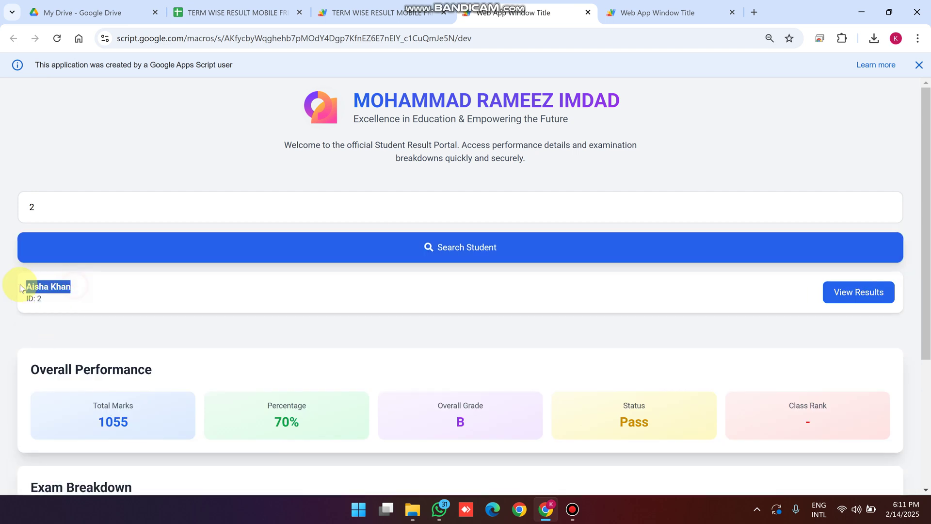
click(853, 293)
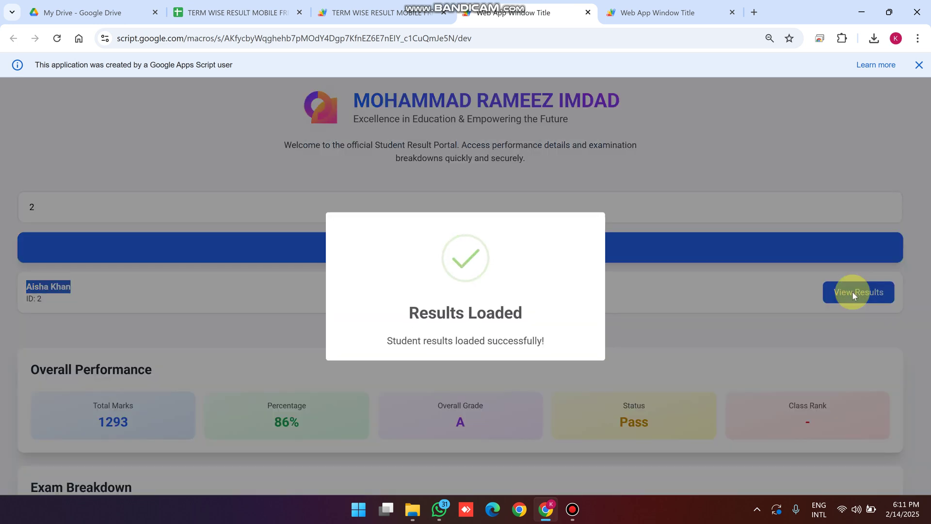
Highlight student 2's Exam 1 mark of 431 and review its subject details
scroll(728, 358, down, 4)
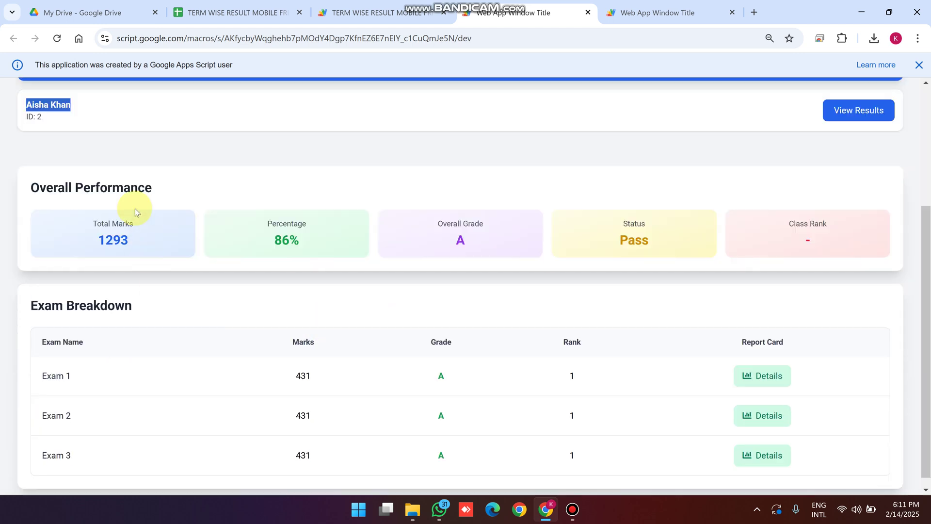
double_click(302, 381)
click(759, 380)
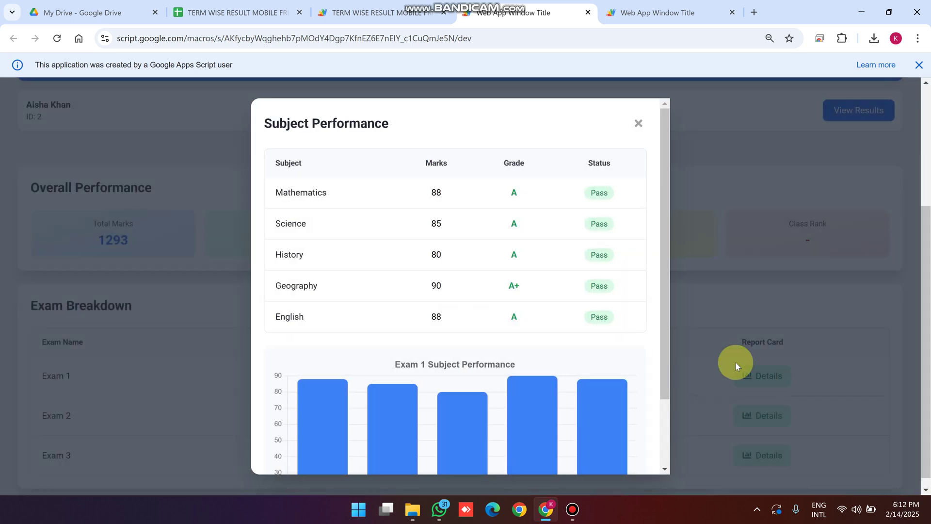
scroll(480, 249, down, 2)
scroll(490, 257, up, 2)
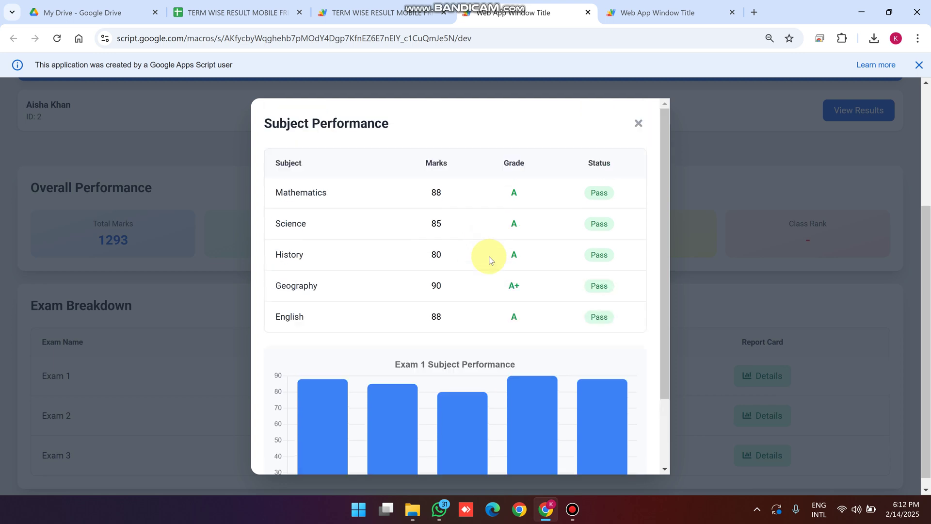
click(635, 125)
Compare the portal's marks and grades with the Exam 1 sheet, reopen Exam 1 details, then open Code.gs
click(292, 342)
double_click(293, 342)
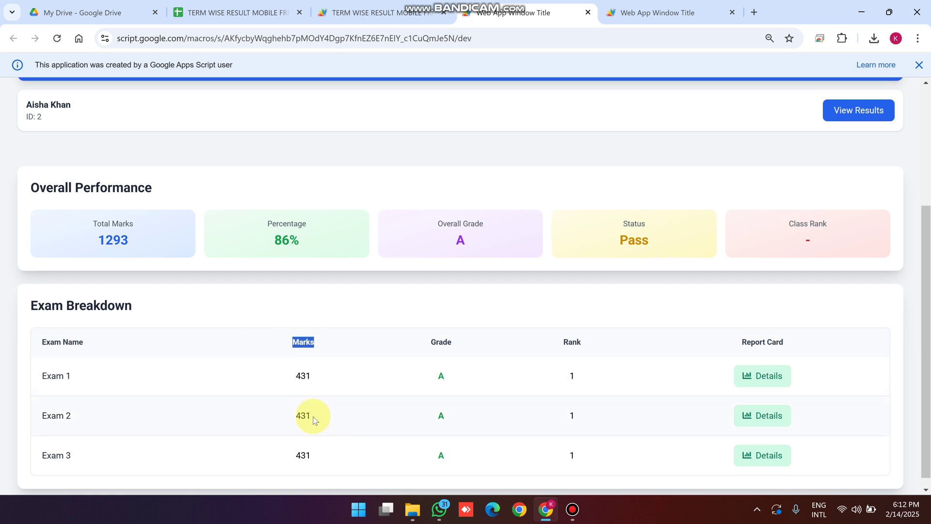
double_click(449, 341)
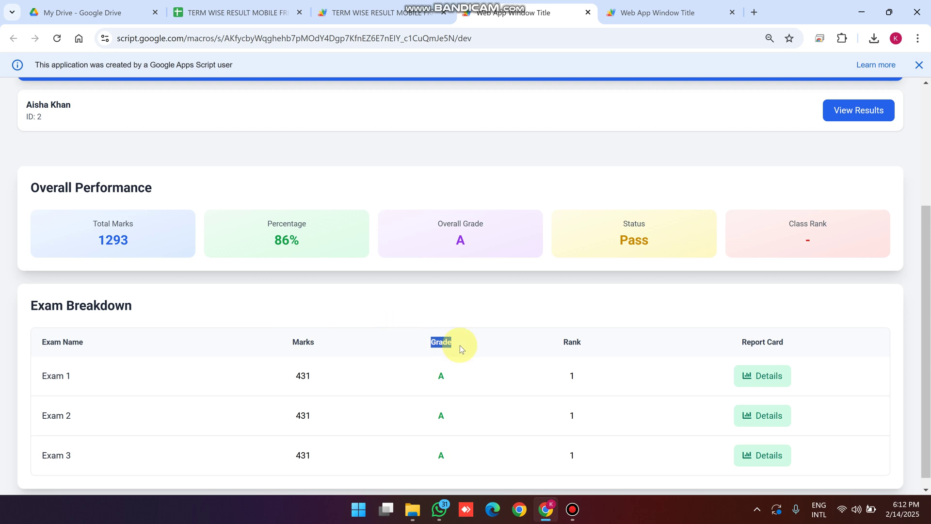
click(233, 12)
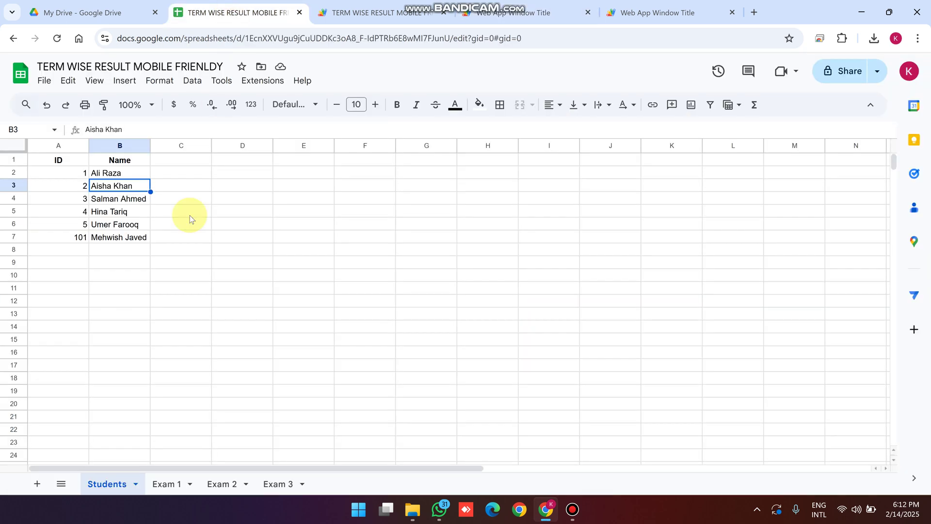
click(167, 478)
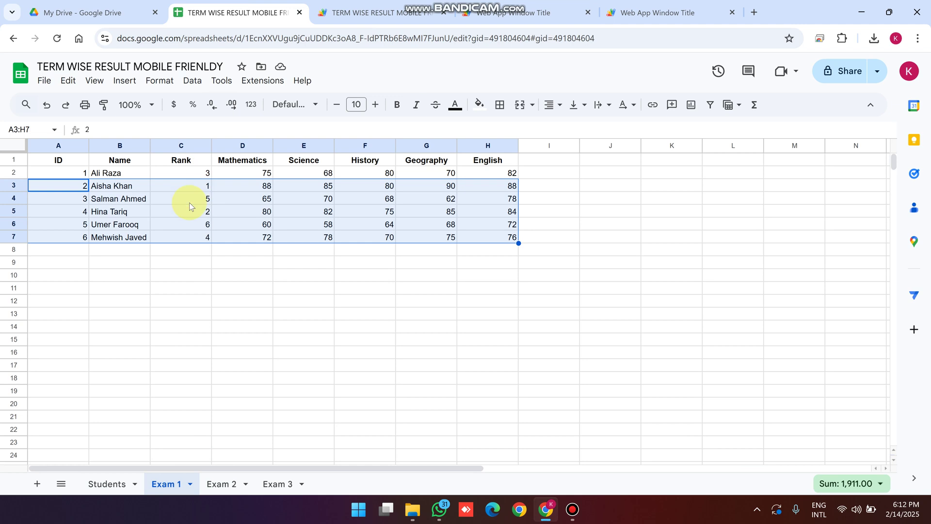
click(531, 12)
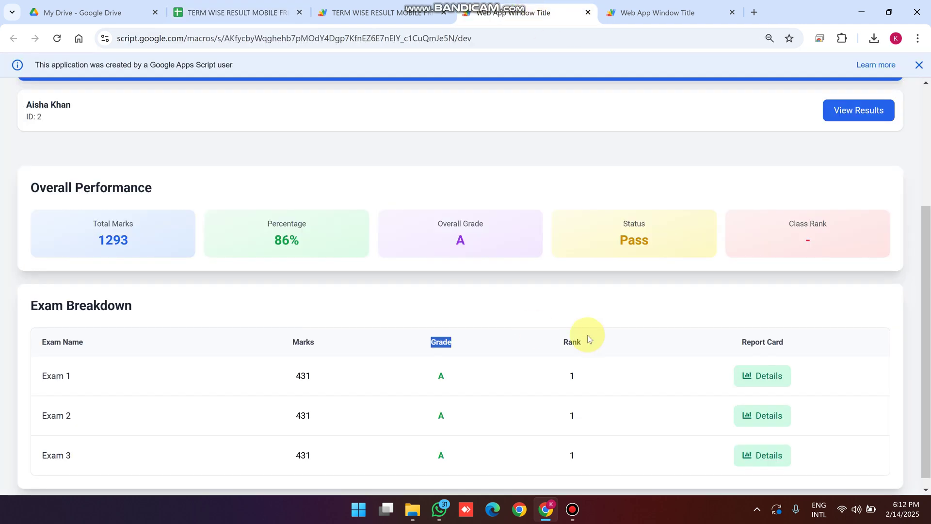
click(773, 385)
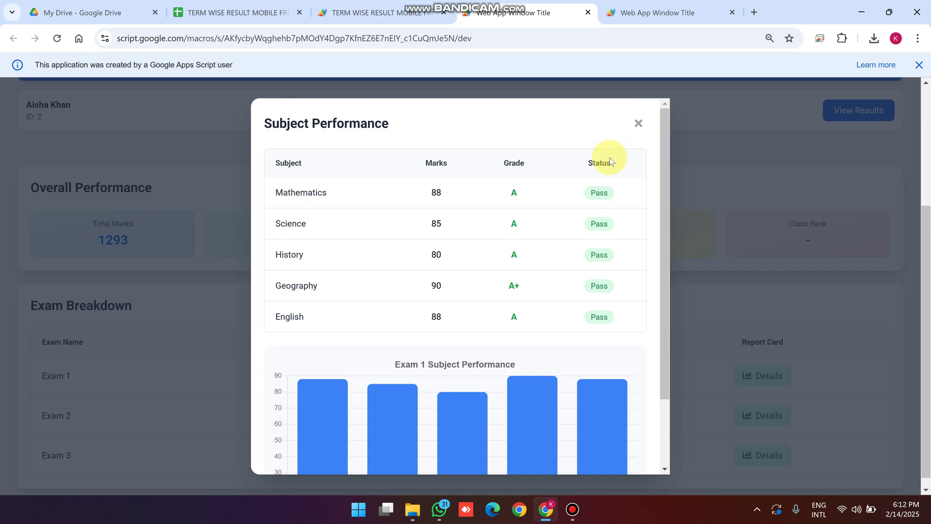
click(373, 12)
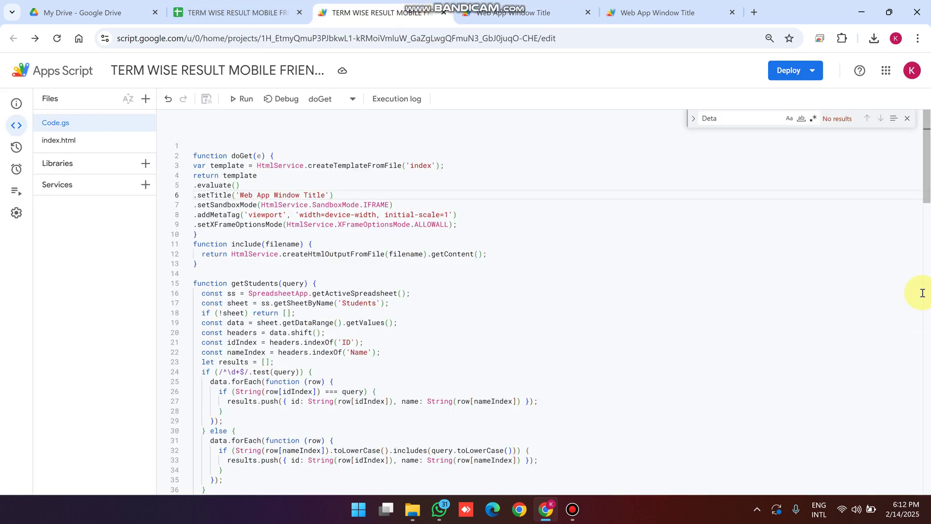
Select the grading and pass/fail code, lines 141–157, at the end of Code.gs, then switch to the mobile preview
drag(926, 126, 929, 441)
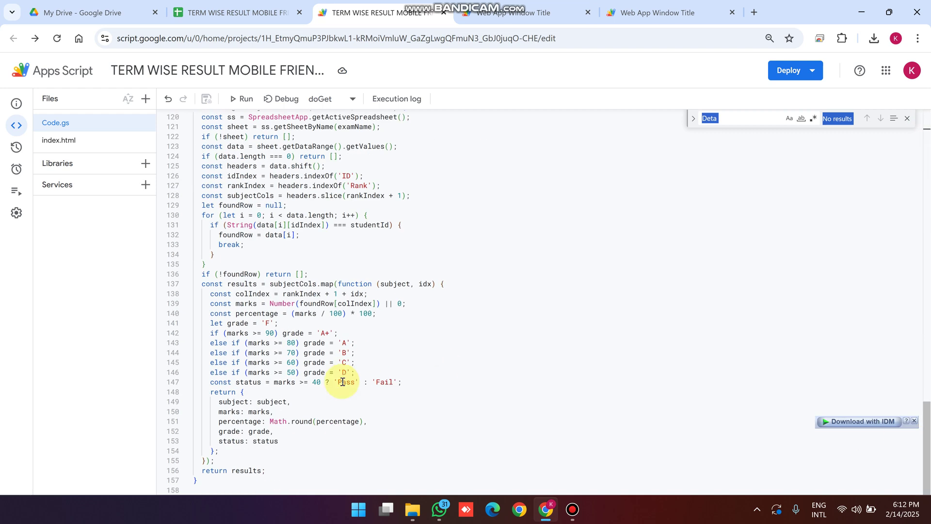
drag(197, 481, 194, 323)
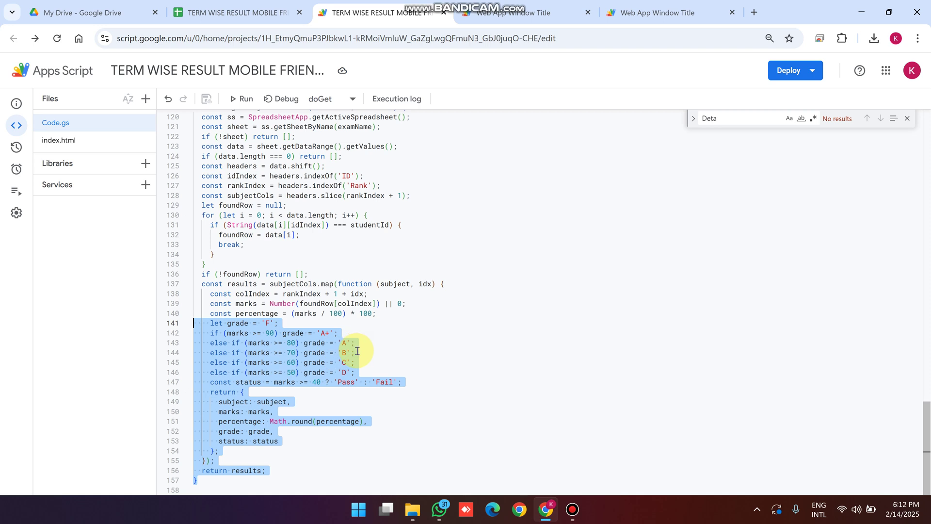
click(655, 12)
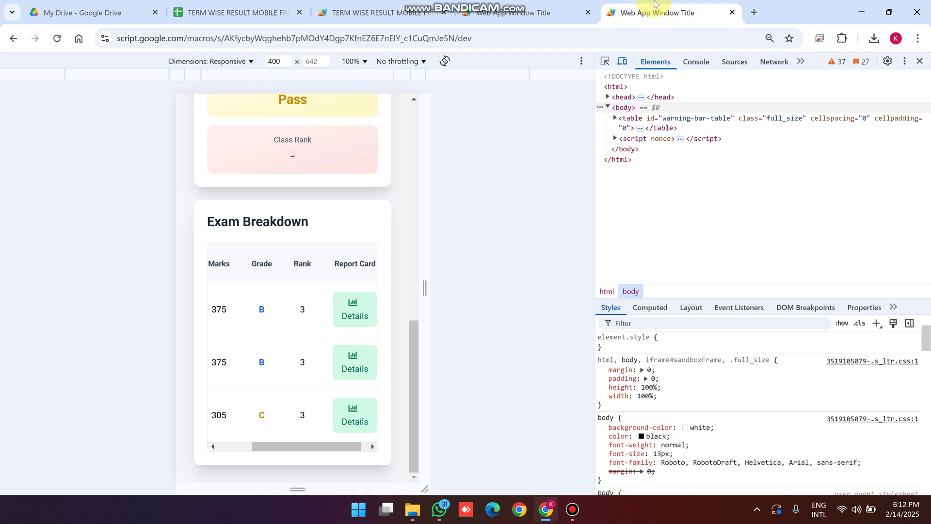
Close student 2's subject details, dismiss the Apps Script notice bar, and glance at the Exam 1 sheet
click(542, 5)
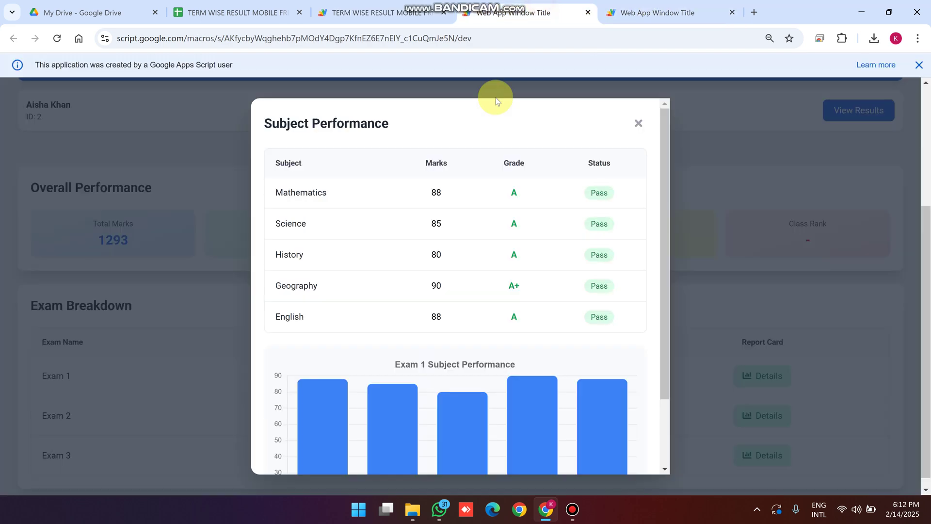
click(638, 122)
scroll(602, 209, up, 4)
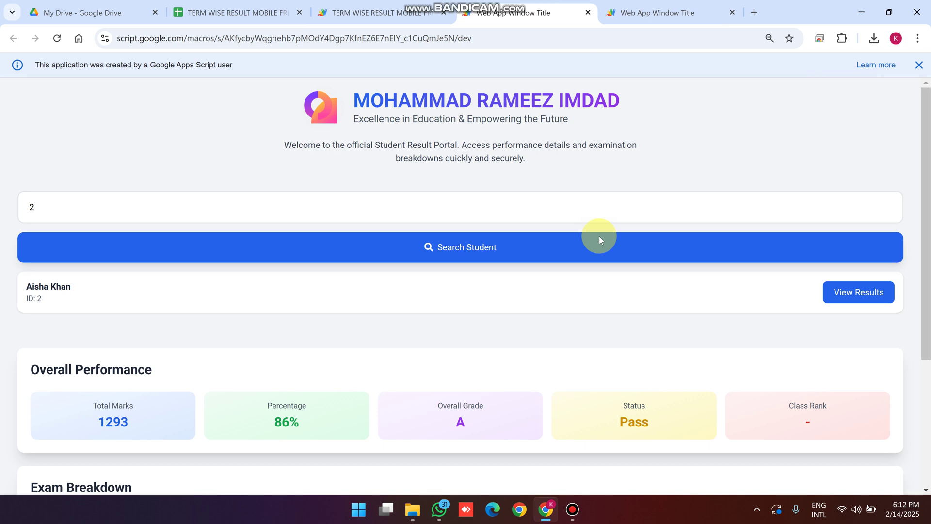
mouse_move(516, 4)
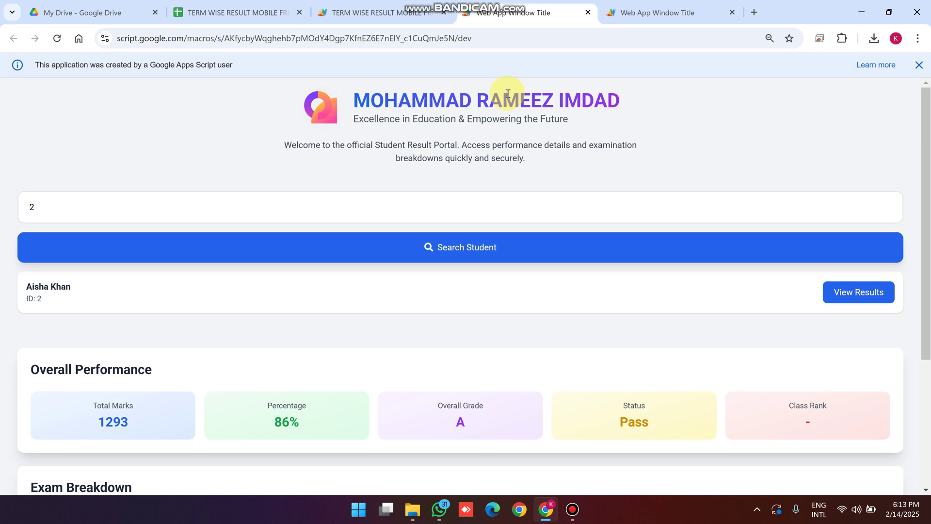
click(919, 65)
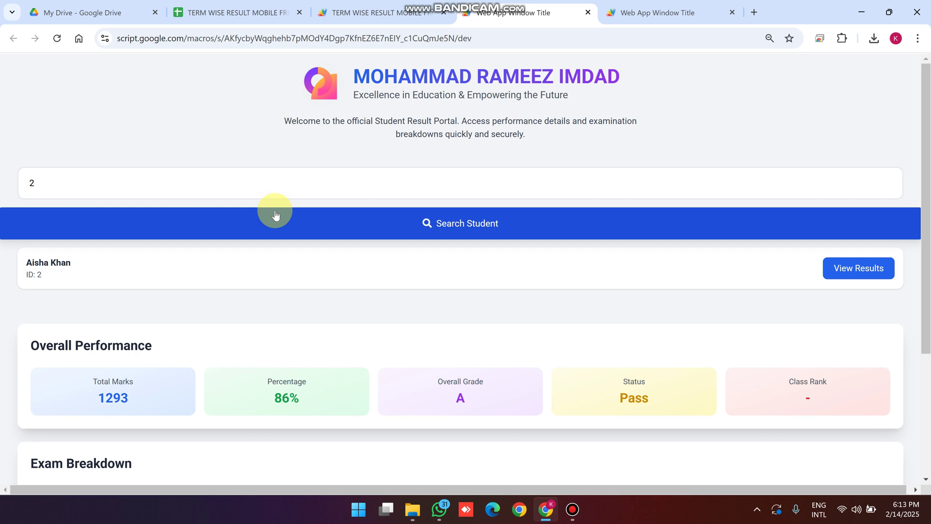
click(218, 13)
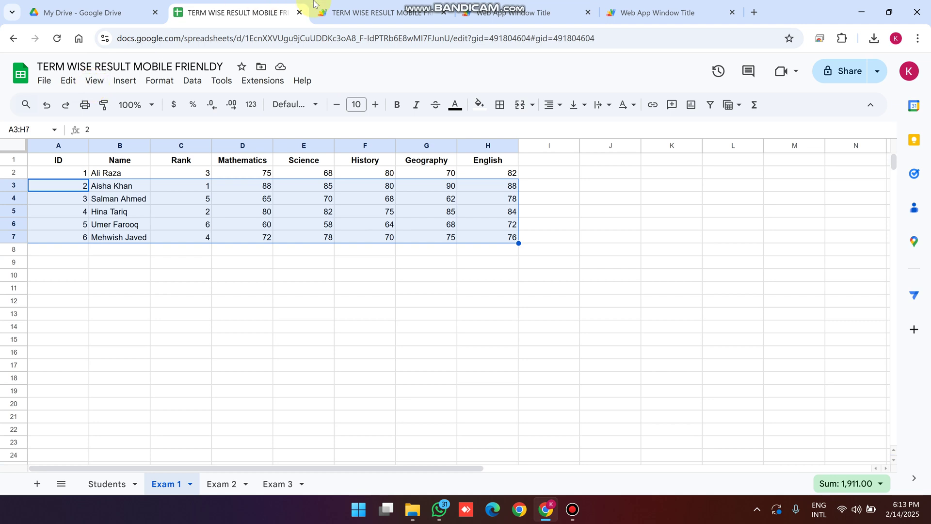
click(468, 13)
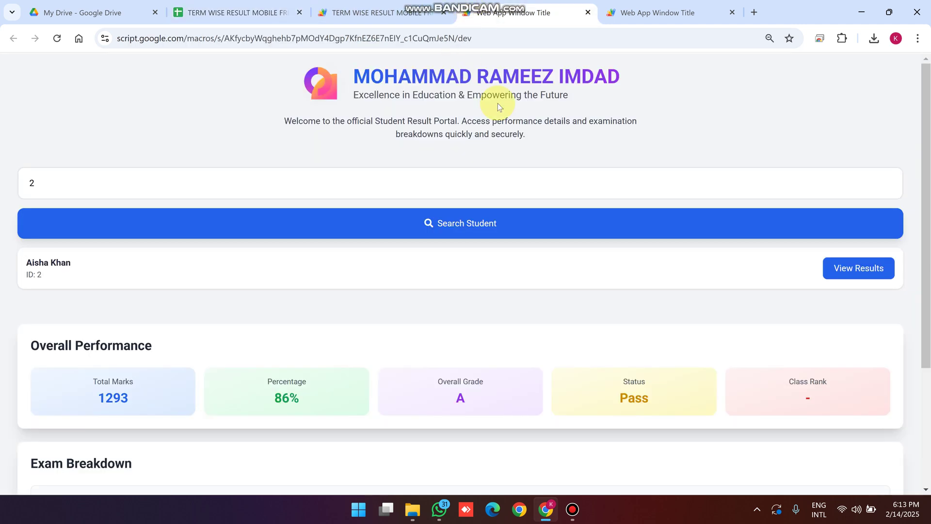